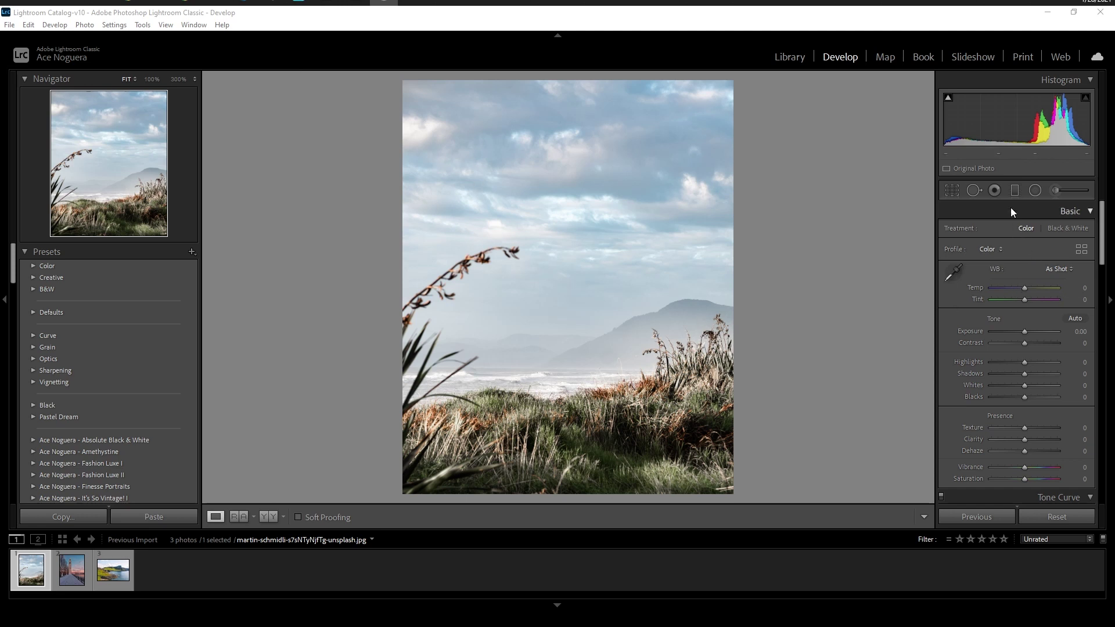
# - Draw a graduated filter from the top of the coastal photo's sky down toward the middle clouds
pyautogui.click(1014, 191)
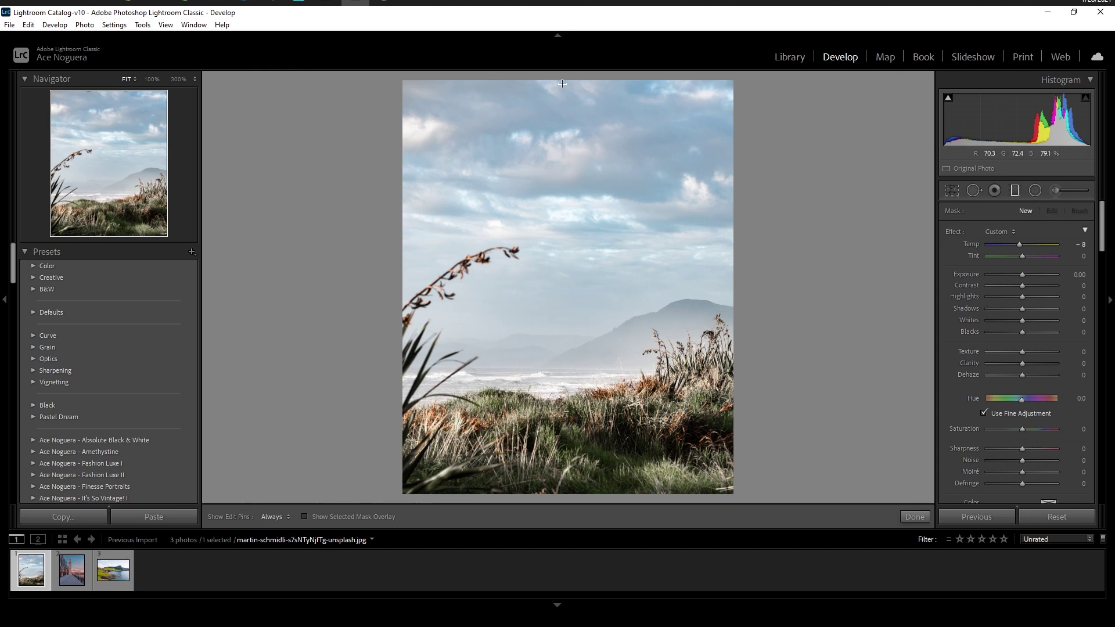
pyautogui.moveTo(560, 84); pyautogui.dragTo(562, 257)
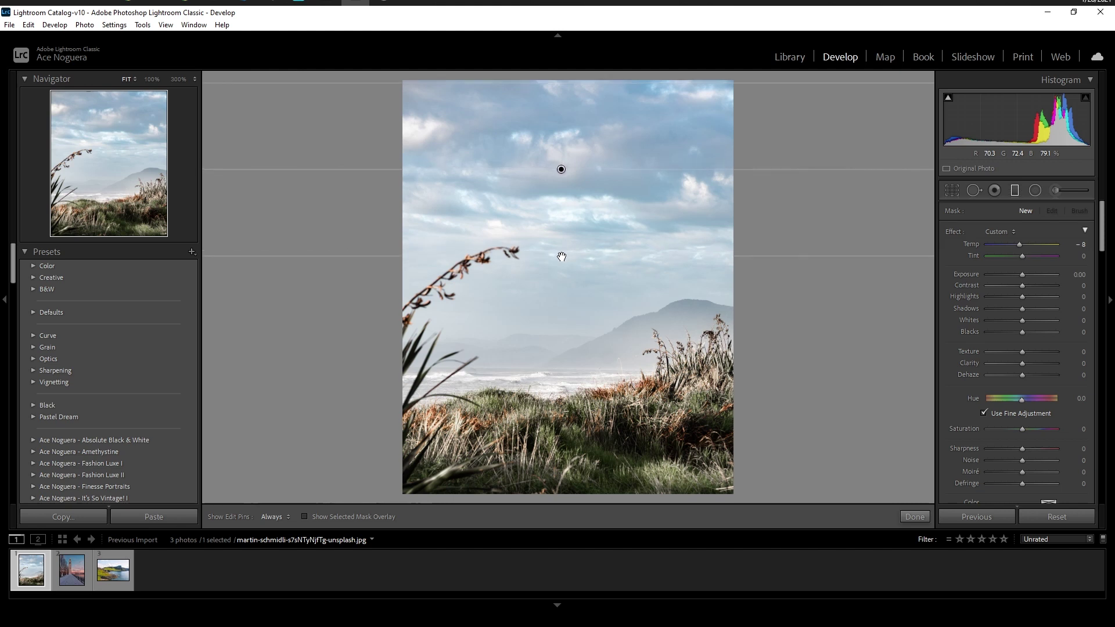
pyautogui.moveTo(562, 256); pyautogui.dragTo(562, 255)
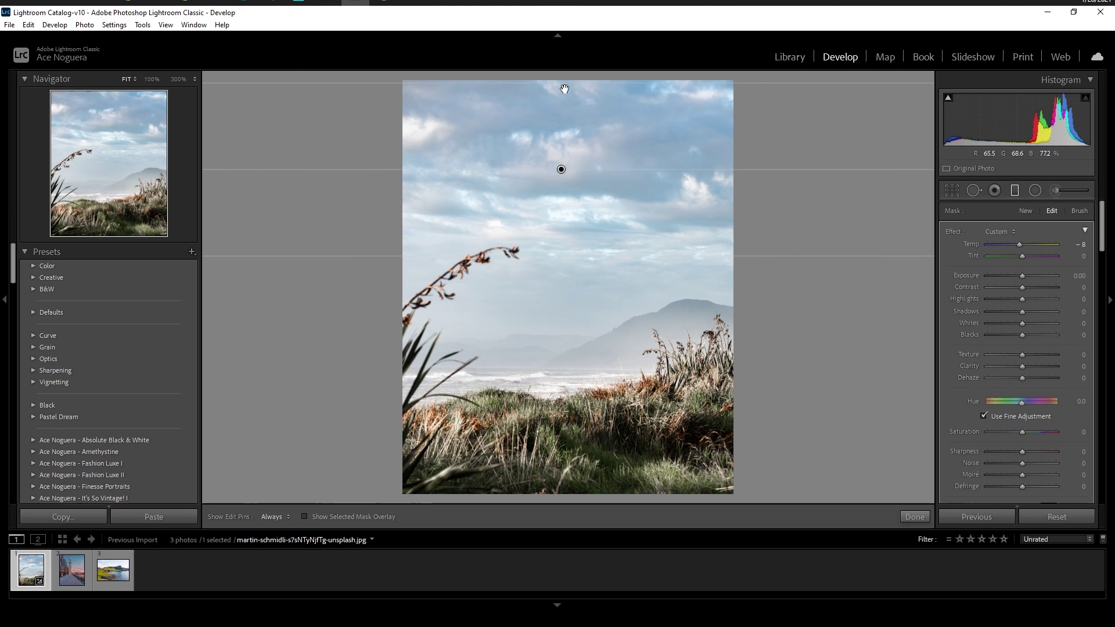
# - Check the pink mask overlay and drag the sky filter lower into the mid-sky clouds
pyautogui.click(305, 517)
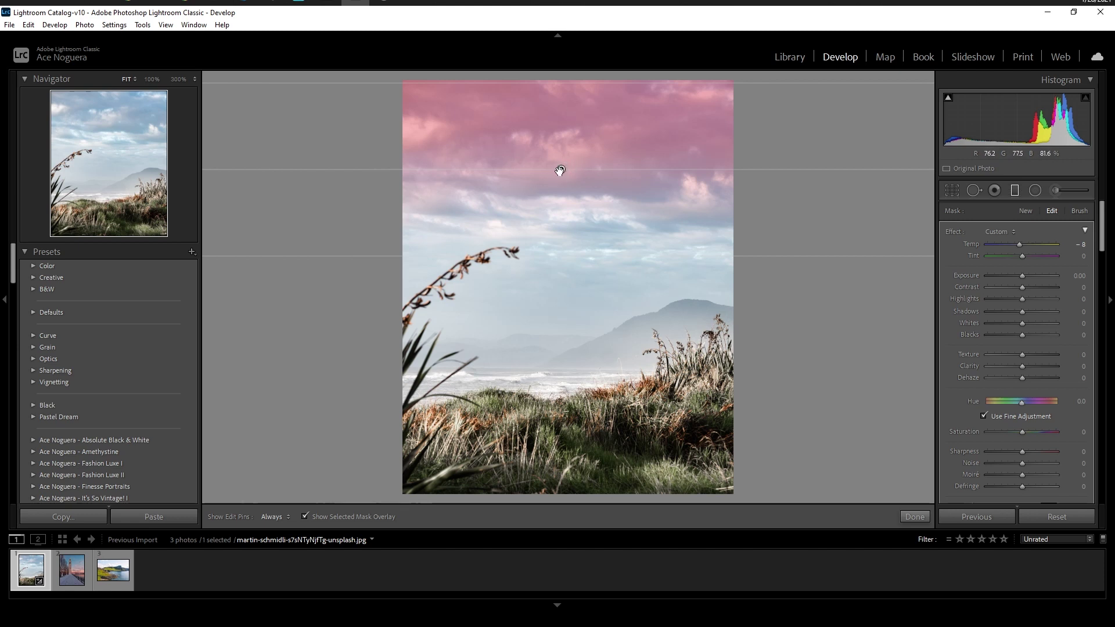
pyautogui.moveTo(561, 169); pyautogui.dragTo(573, 135)
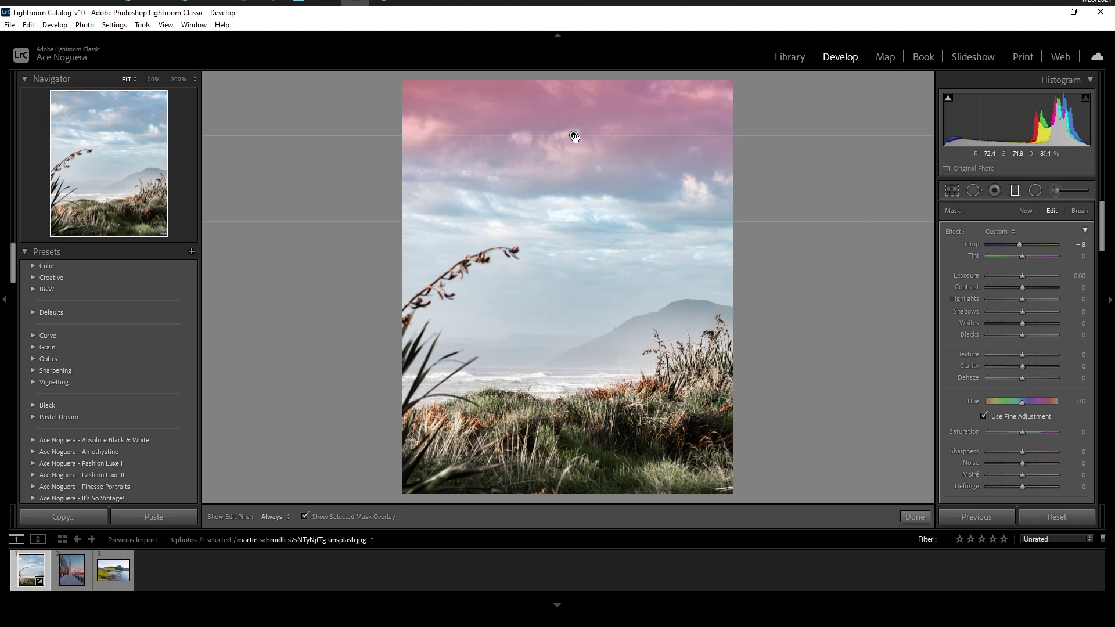
pyautogui.moveTo(574, 137); pyautogui.dragTo(567, 189)
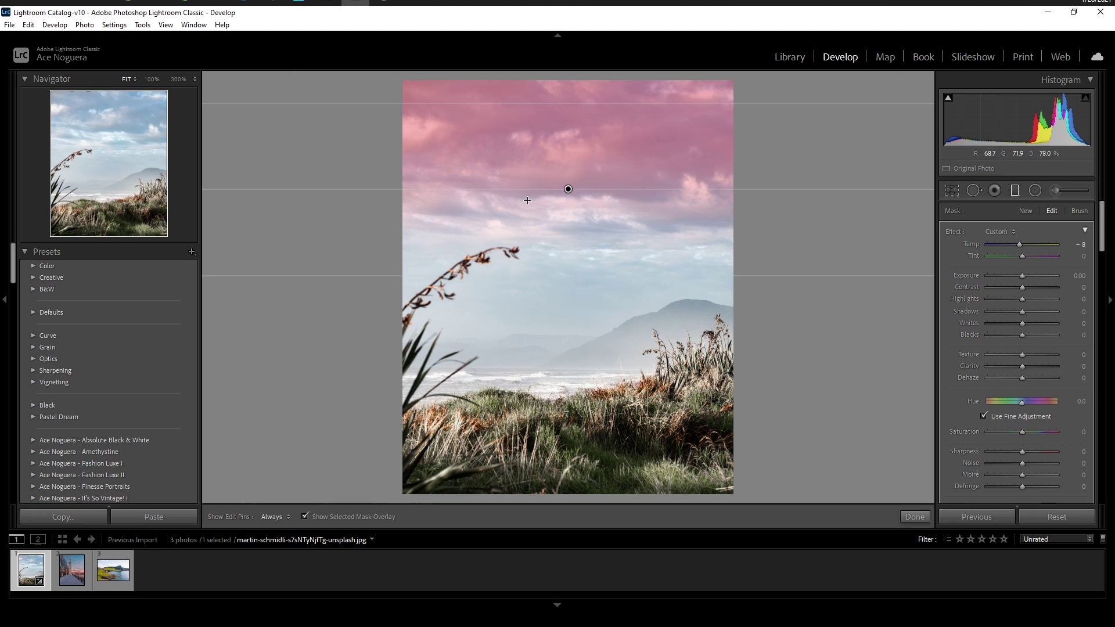
pyautogui.moveTo(568, 189); pyautogui.dragTo(570, 230)
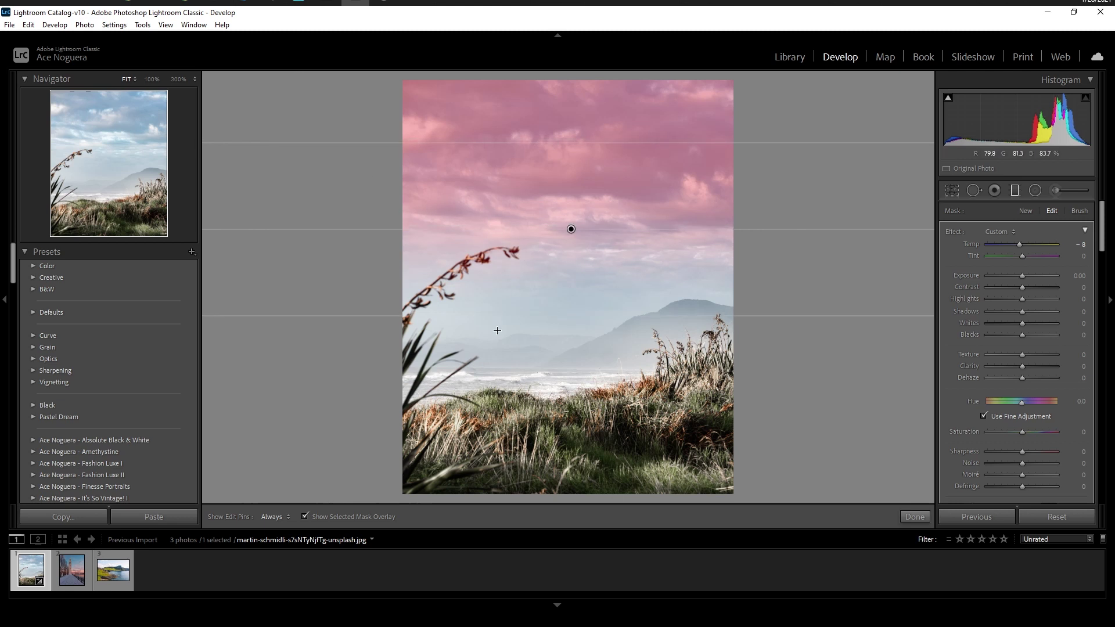
pyautogui.click(306, 517)
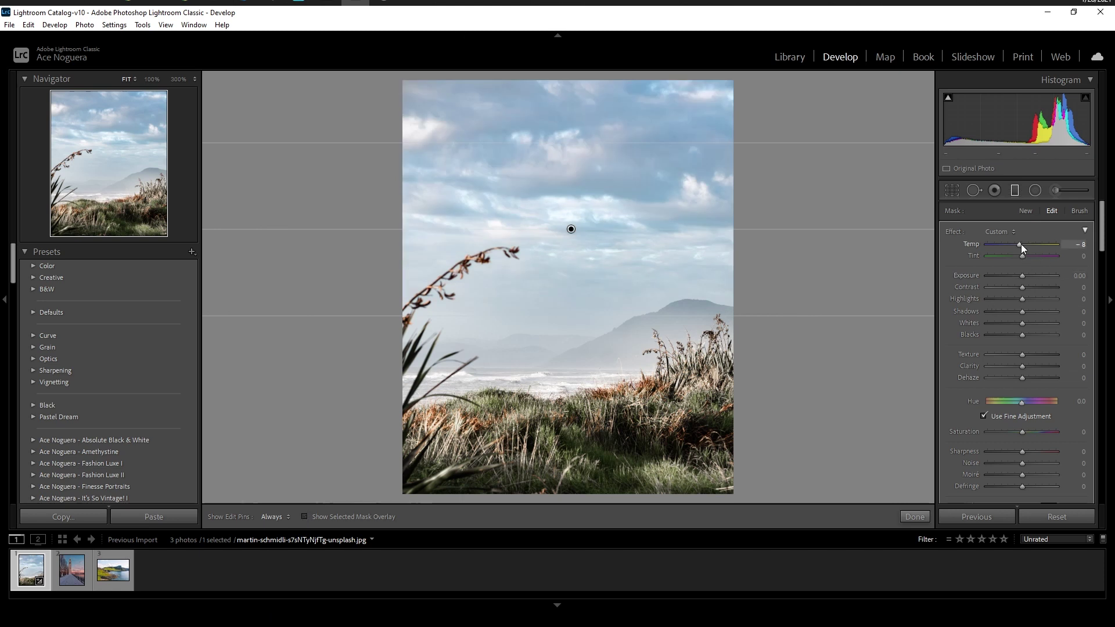
# - Set the sky filter to Temp -34 and Highlights -50, then open the clock-tower photo
pyautogui.moveTo(1021, 245); pyautogui.dragTo(1013, 245)
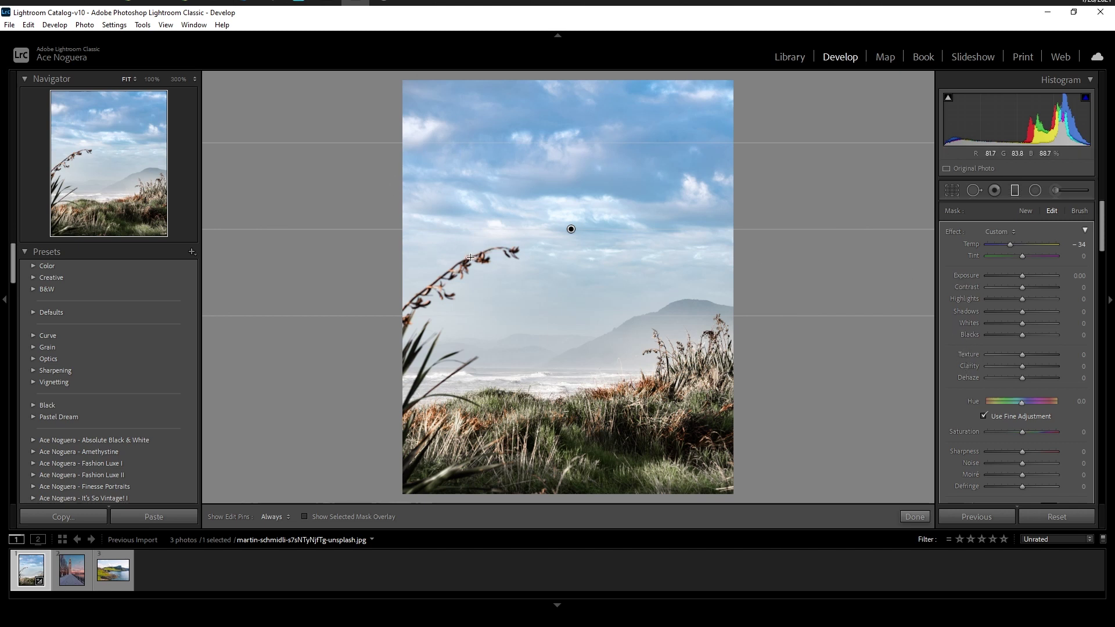
pyautogui.click(1005, 299)
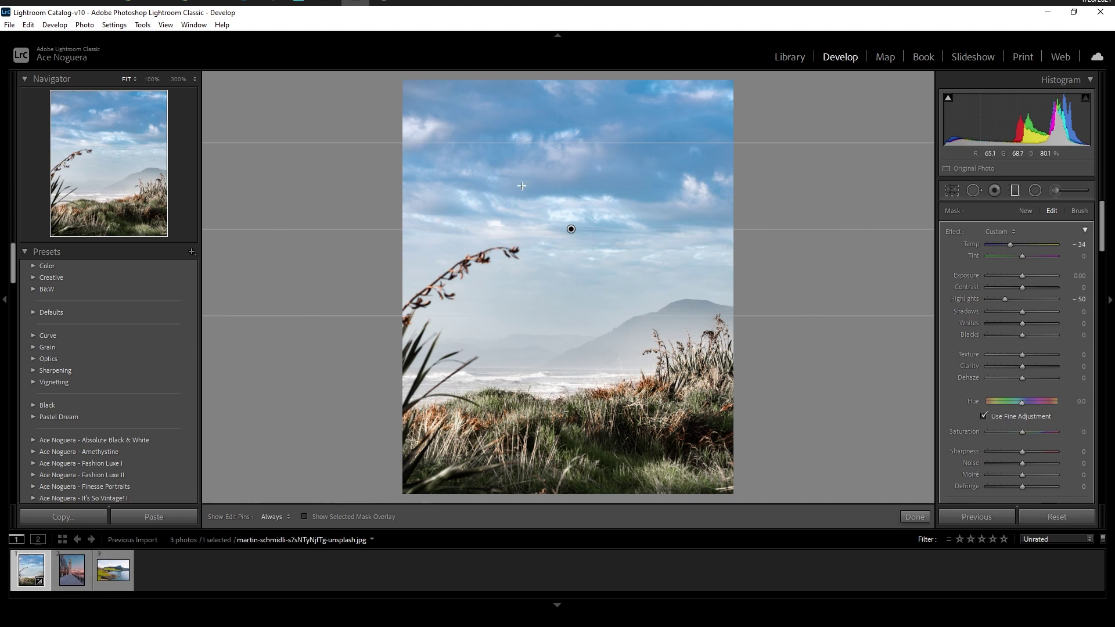
pyautogui.click(87, 576)
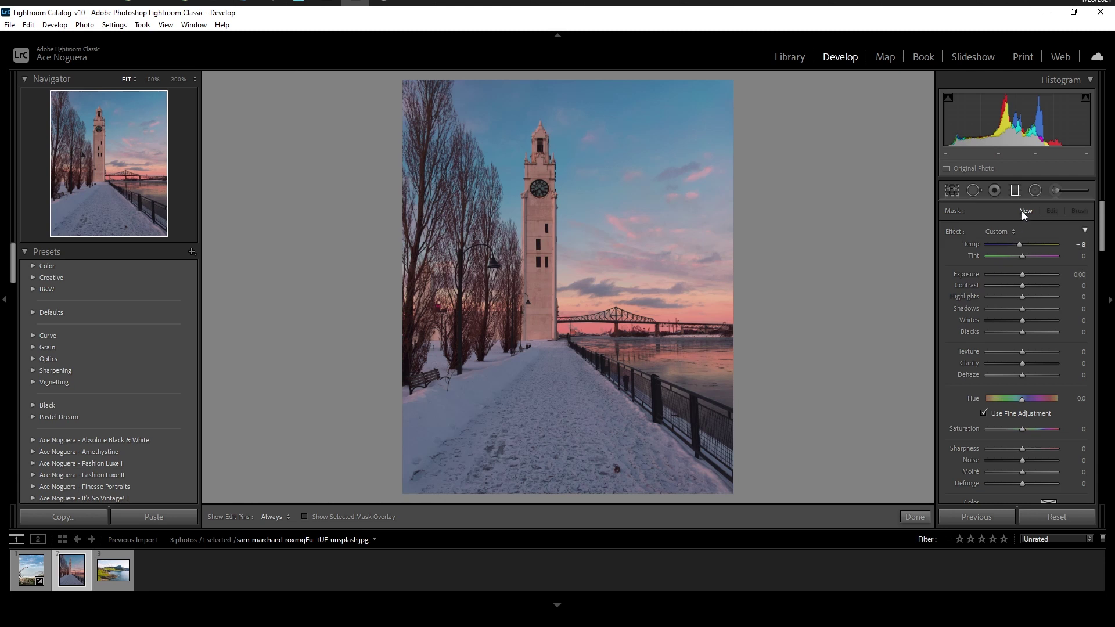
# - Exit the graduated filter and show the clock-tower photo's HSL/Color Saturation controls
pyautogui.click(915, 516)
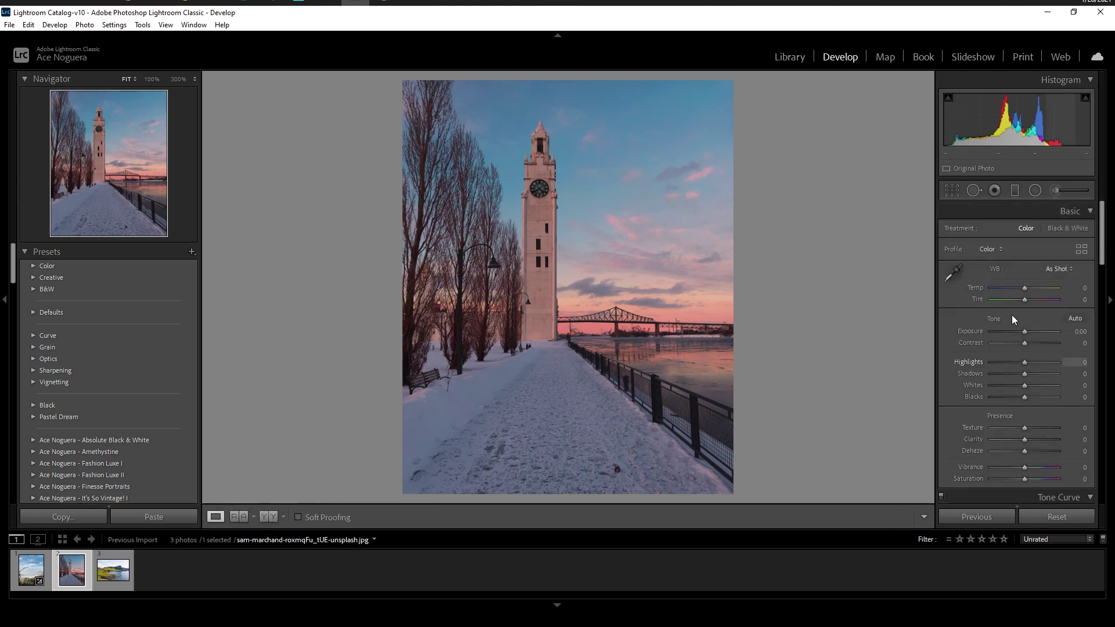
pyautogui.scroll(-3, 985, 273)
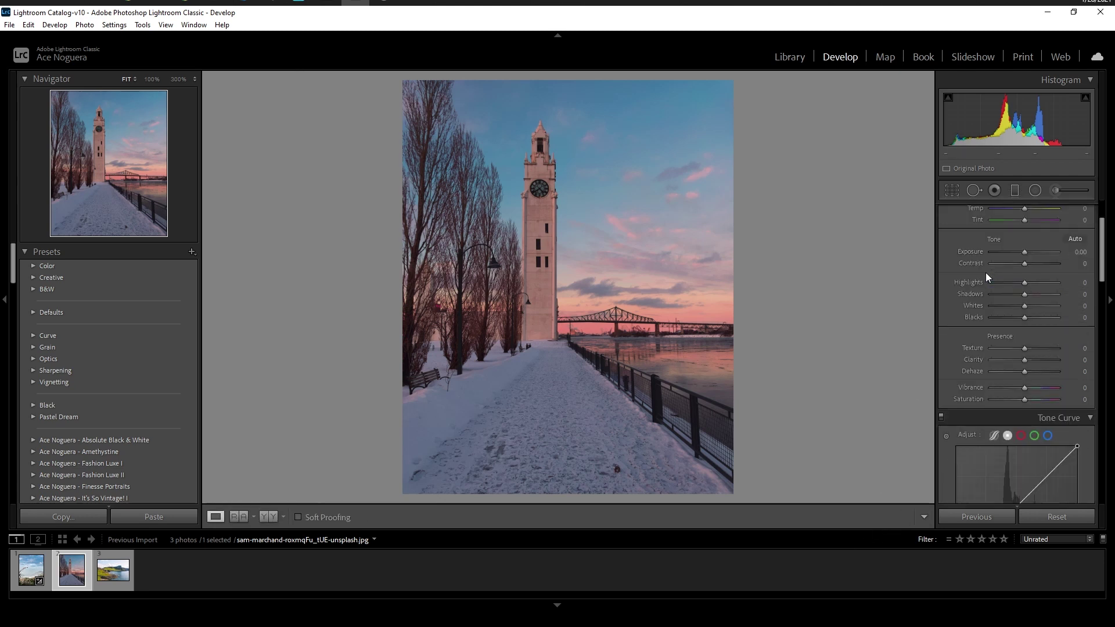
pyautogui.scroll(-12, 985, 273)
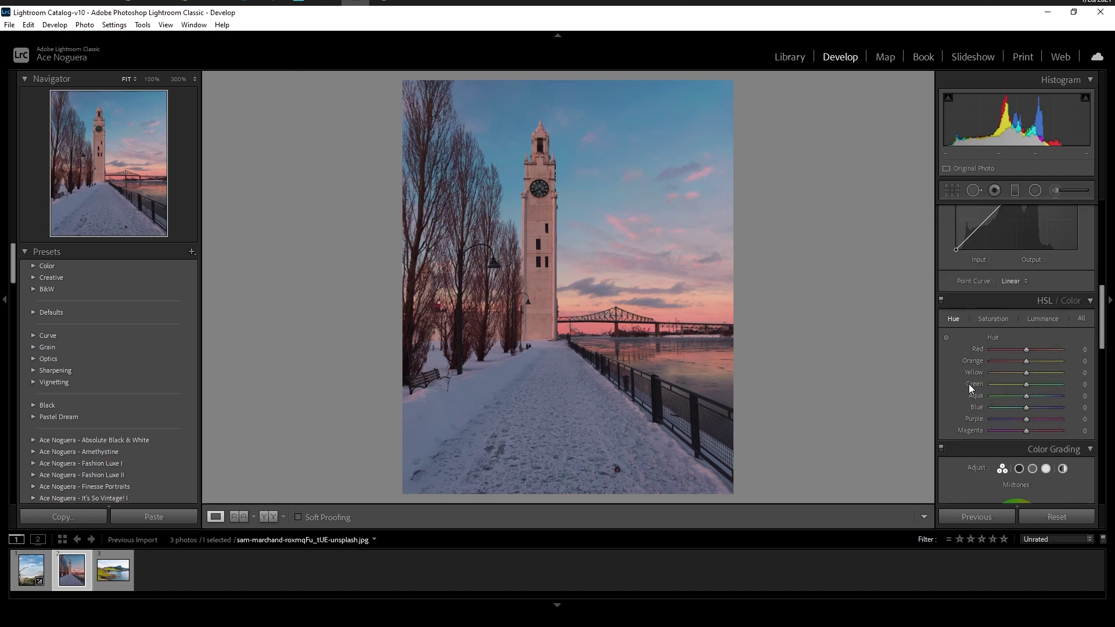
pyautogui.click(995, 320)
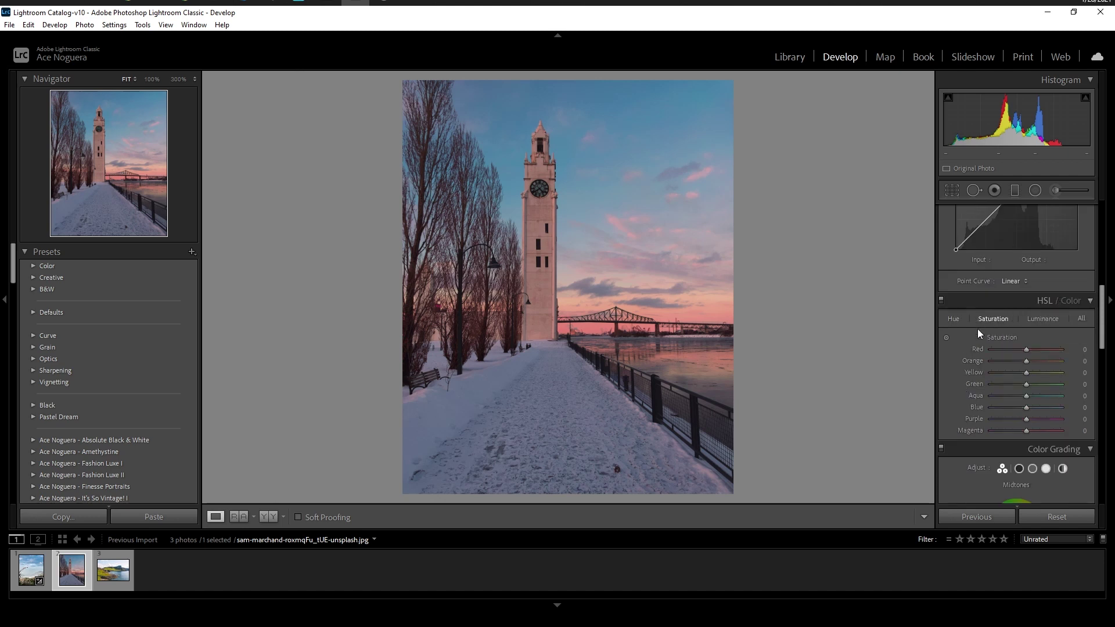
# - Raise the sunset's saturation to Red +83 and Orange +67, and desaturate the blue sky
pyautogui.click(947, 339)
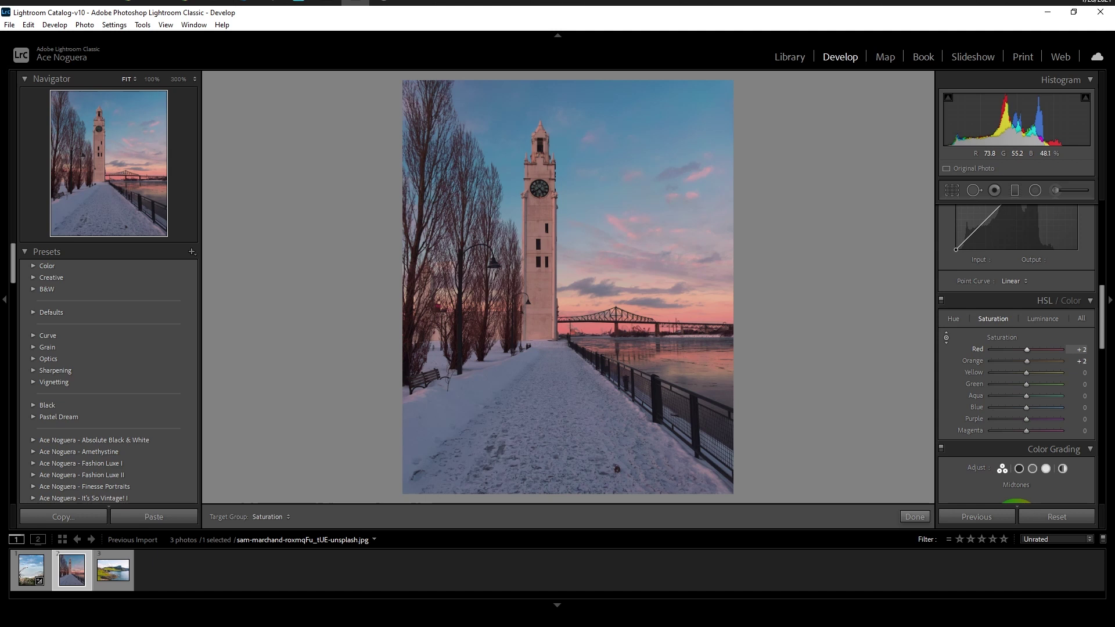
pyautogui.press('Up')
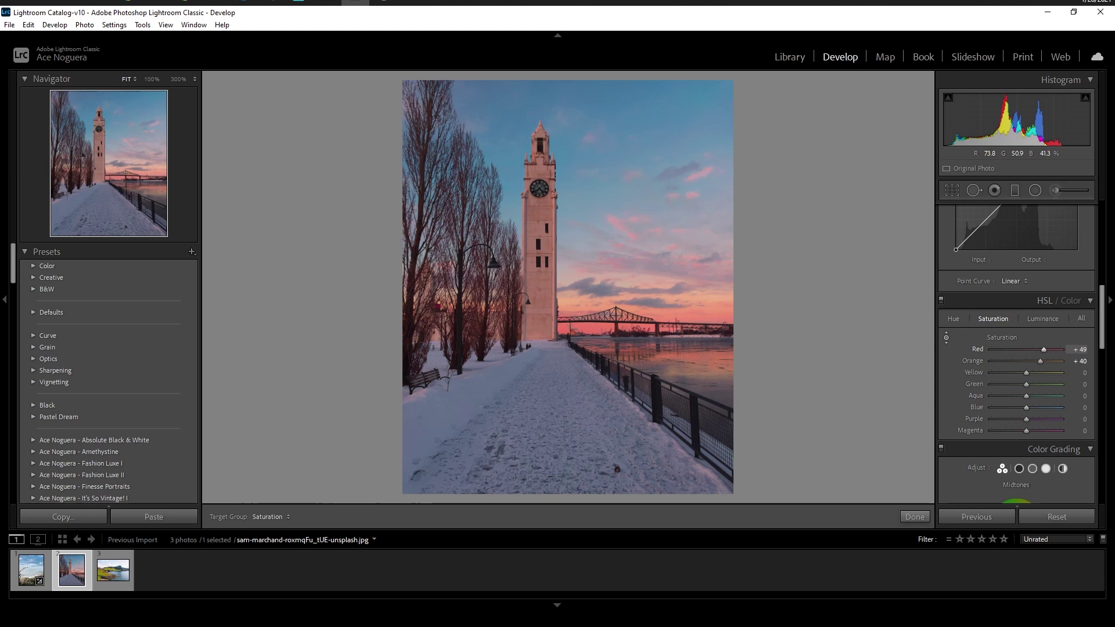
pyautogui.press('Up')
pyautogui.press('Up')
pyautogui.press('Up')
pyautogui.press('Up')
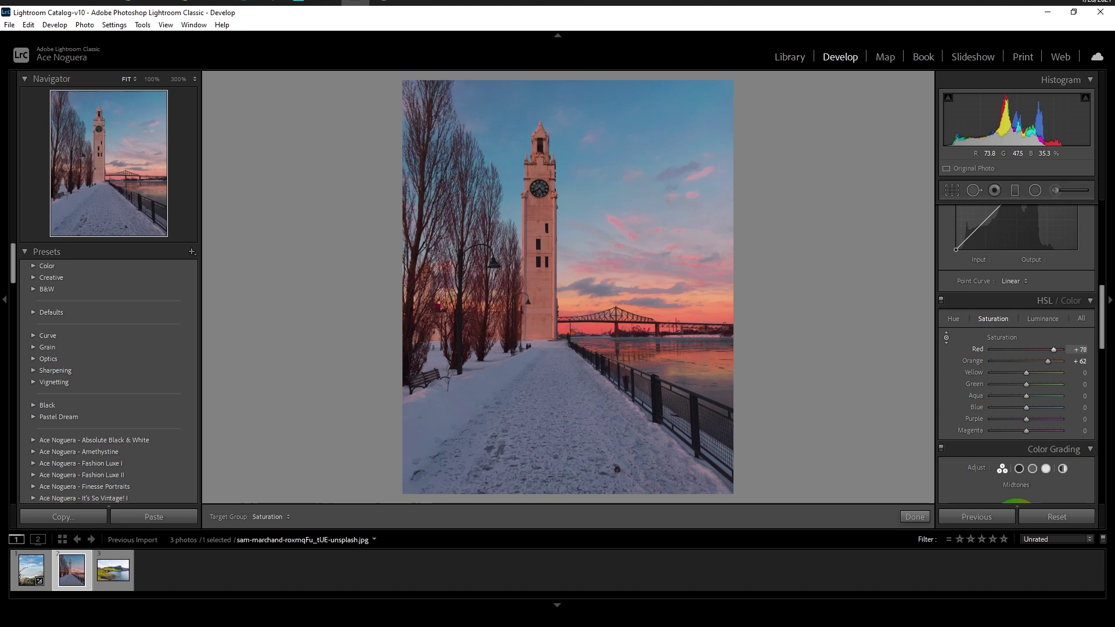
pyautogui.press('Up')
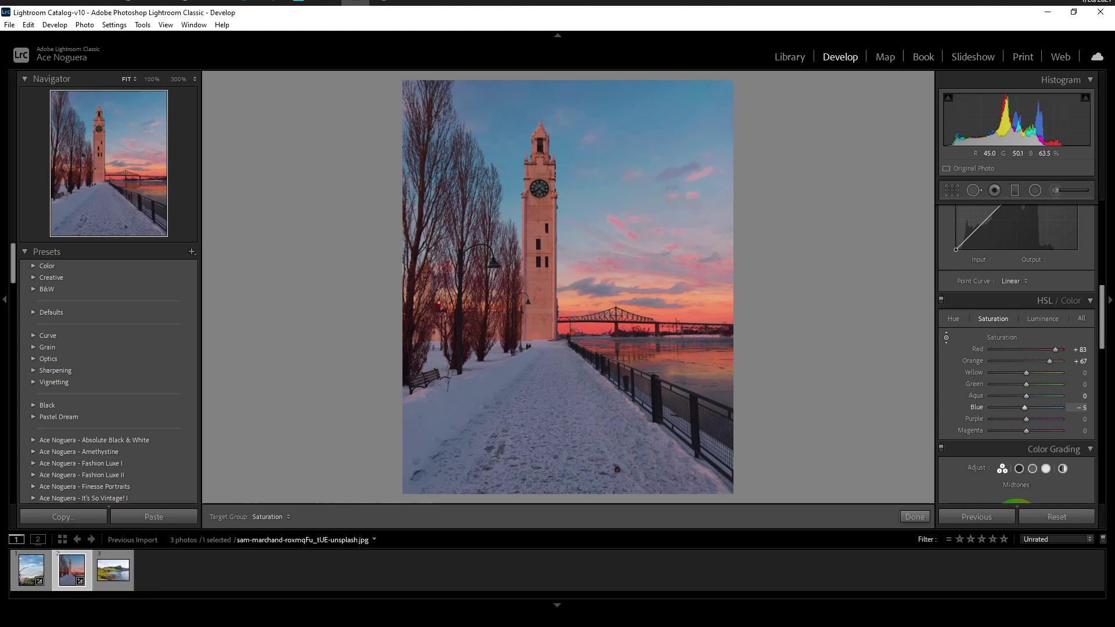
pyautogui.moveTo(686, 168); pyautogui.dragTo(685, 205)
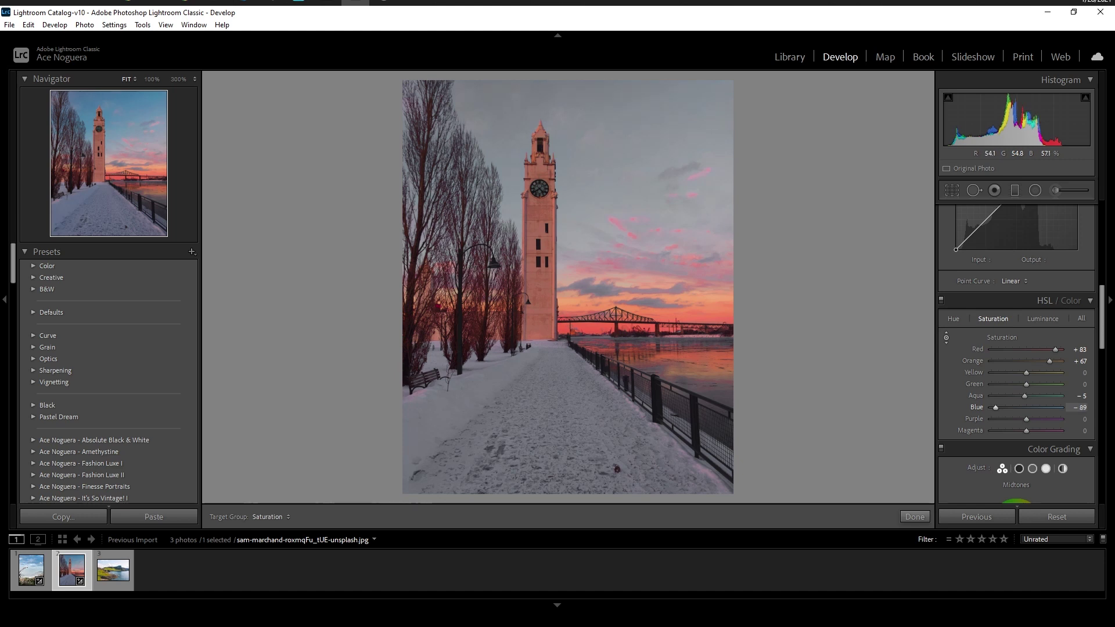
# - Undo the sky desaturation so Blue saturation ends at +72, then open the sea-cliff photo
pyautogui.hotkey('ctrl', 'z')
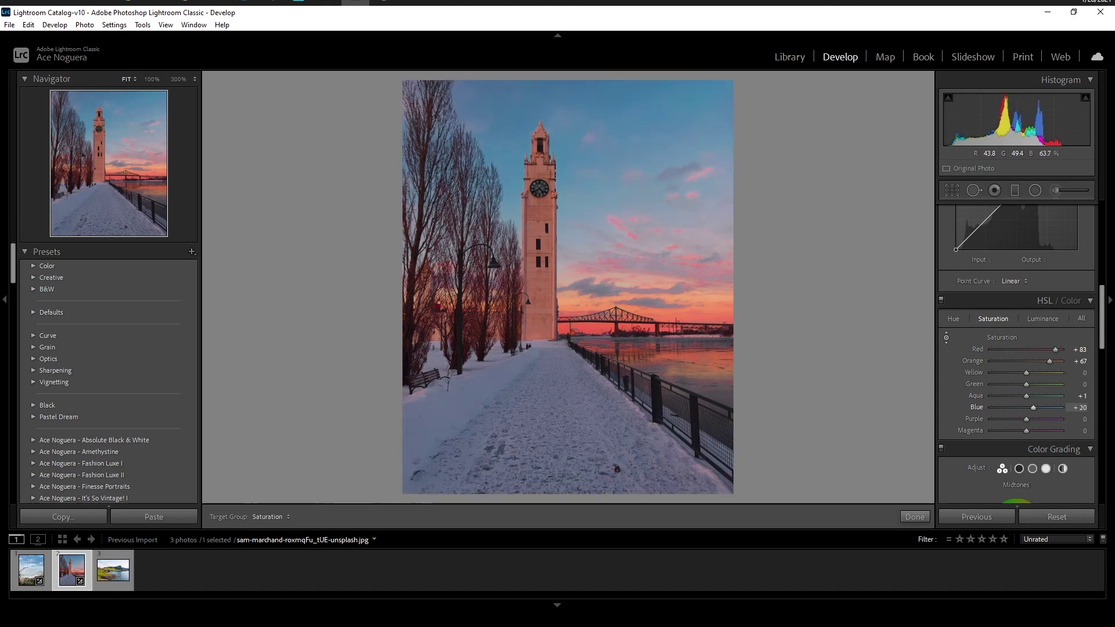
pyautogui.hotkey('ctrl', 'z')
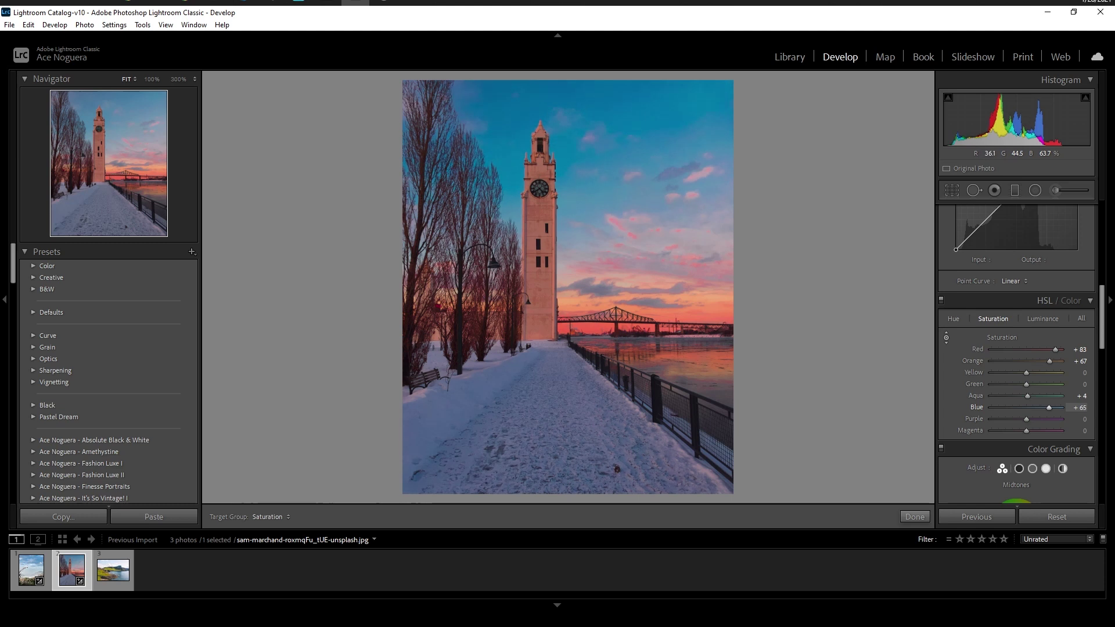
pyautogui.hotkey('ctrl', 'z')
pyautogui.hotkey('ctrl', 'z')
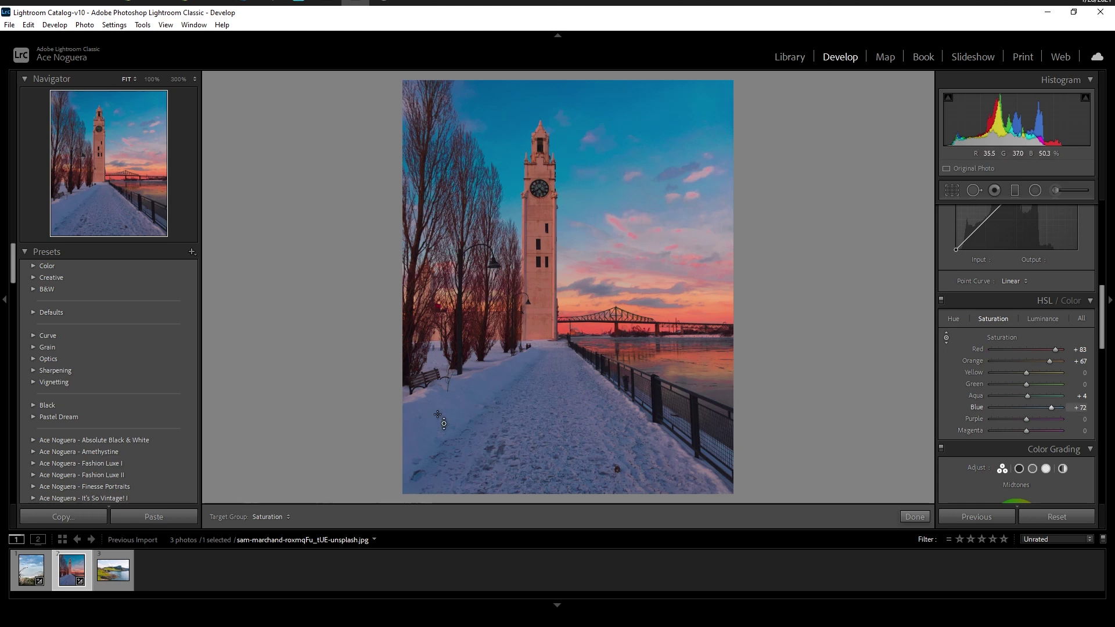
pyautogui.click(110, 581)
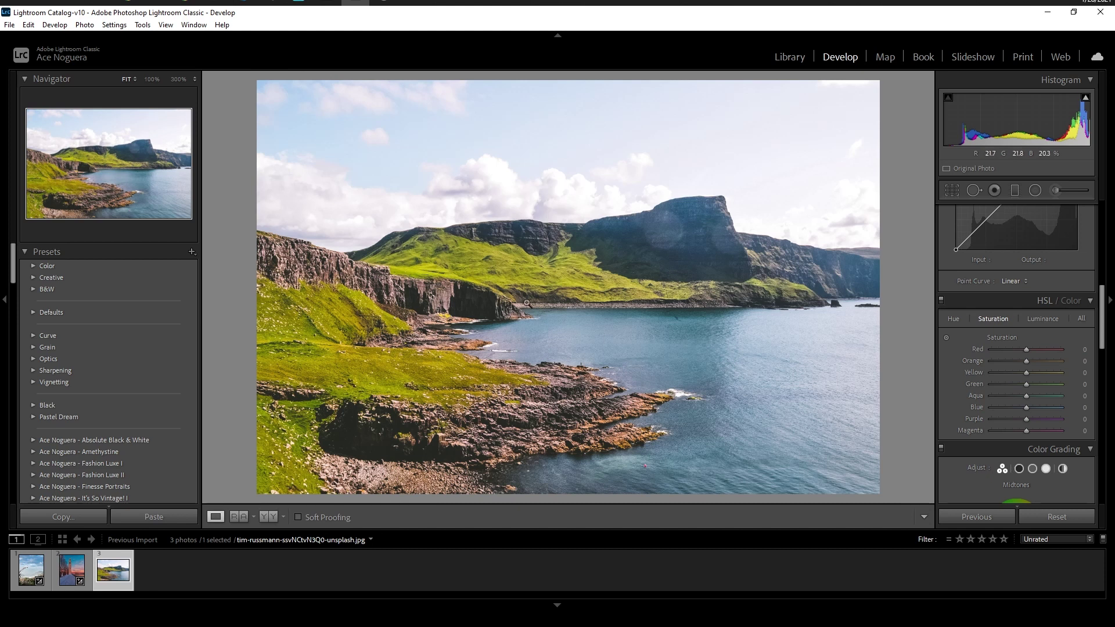
# - Boost the sea-cliff saturation to Yellow +70, Green +46, Aqua +7 and Blue +52
pyautogui.click(947, 337)
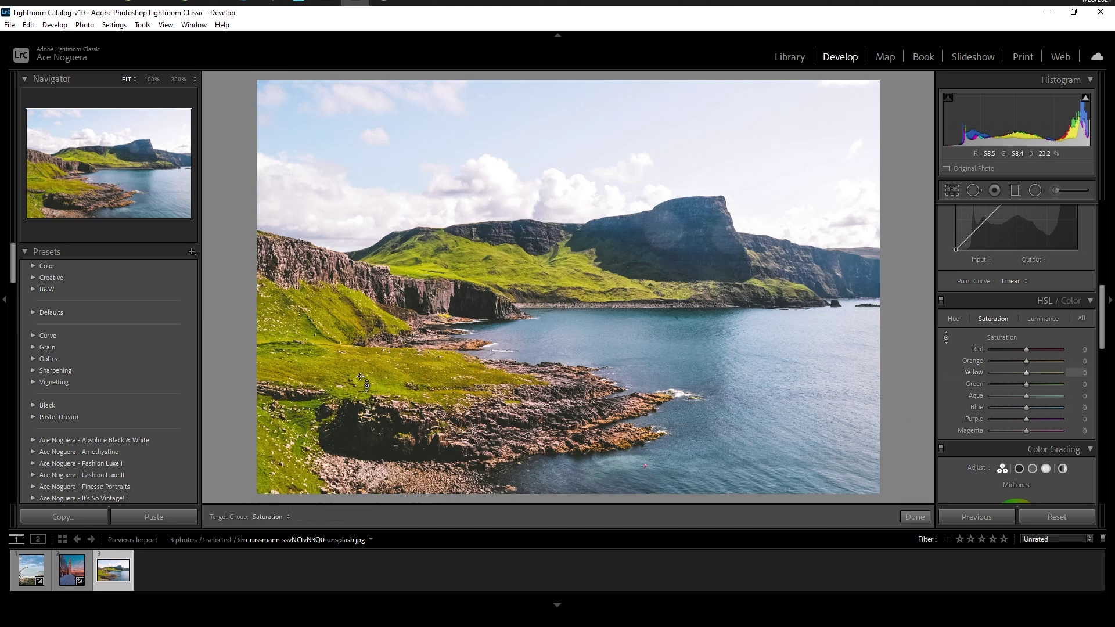
pyautogui.moveTo(366, 391); pyautogui.dragTo(968, 397)
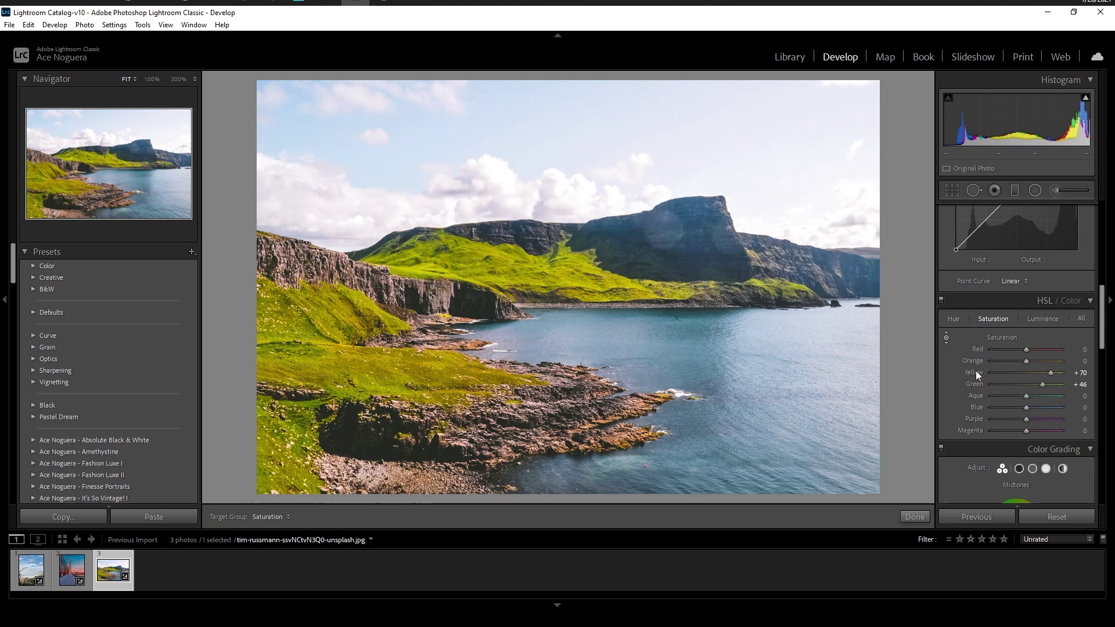
pyautogui.moveTo(700, 346); pyautogui.dragTo(700, 313)
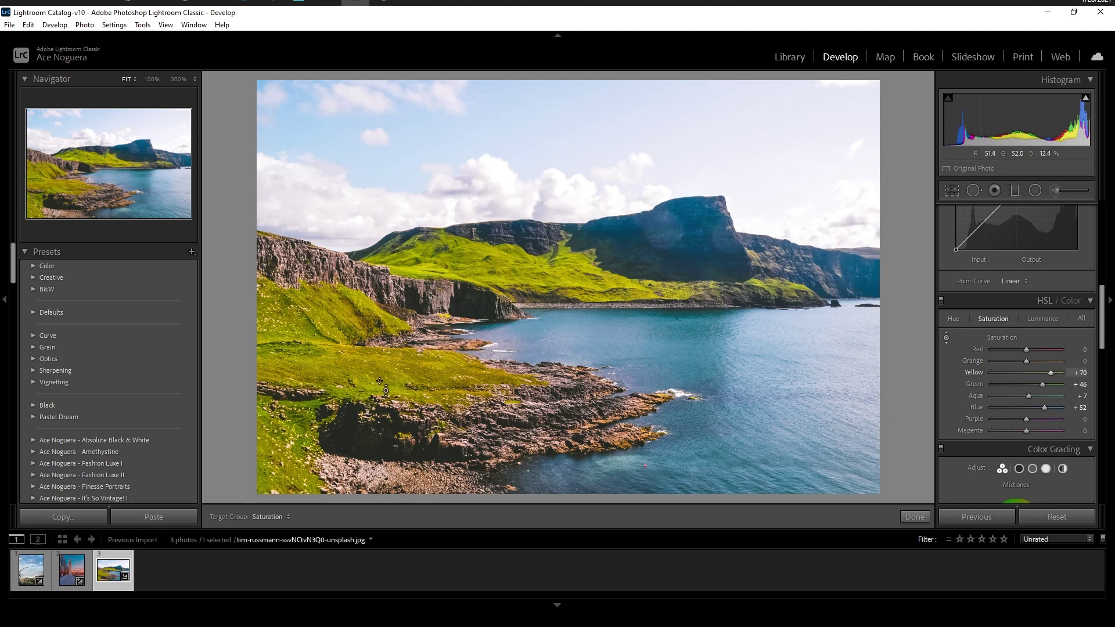
pyautogui.click(955, 320)
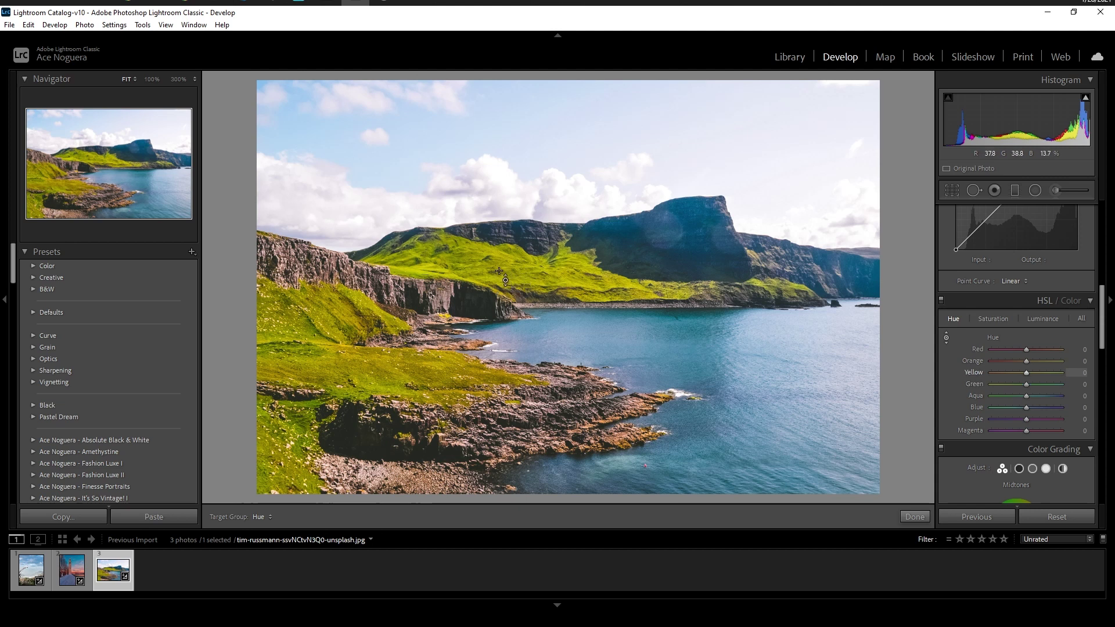
# - Shift the grassy slopes' hue to Yellow +49 and Green +29
pyautogui.moveTo(509, 273)
pyautogui.mouseDown()
pyautogui.moveTo(509, 212)
pyautogui.moveTo(508, 326)
pyautogui.moveTo(508, 218)
pyautogui.moveTo(509, 254)
pyautogui.mouseUp()
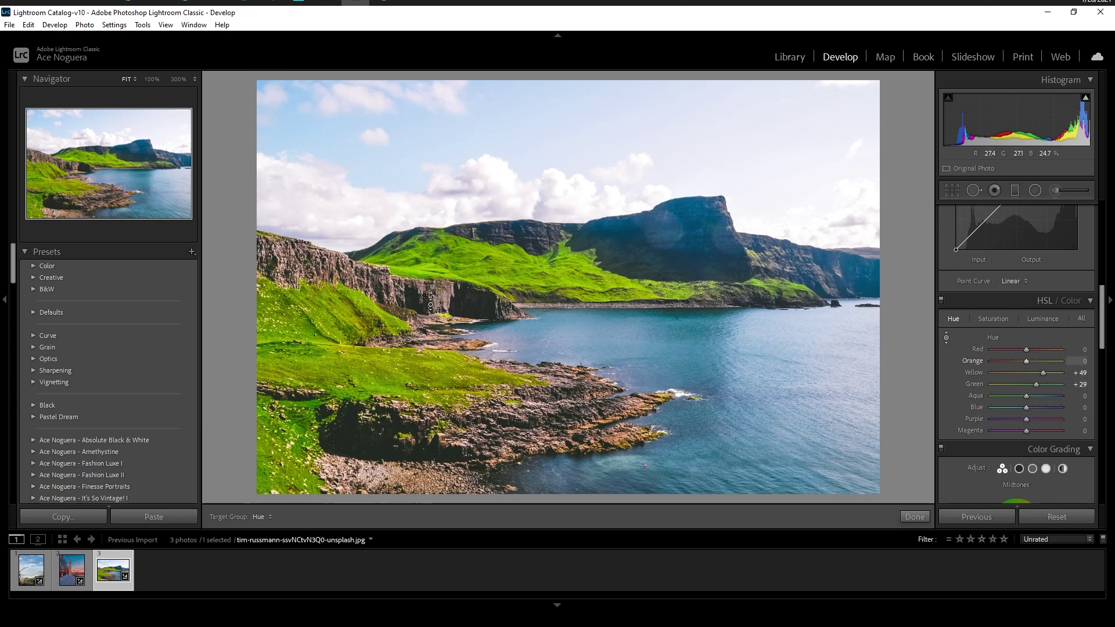
pyautogui.scroll(5, 966, 343)
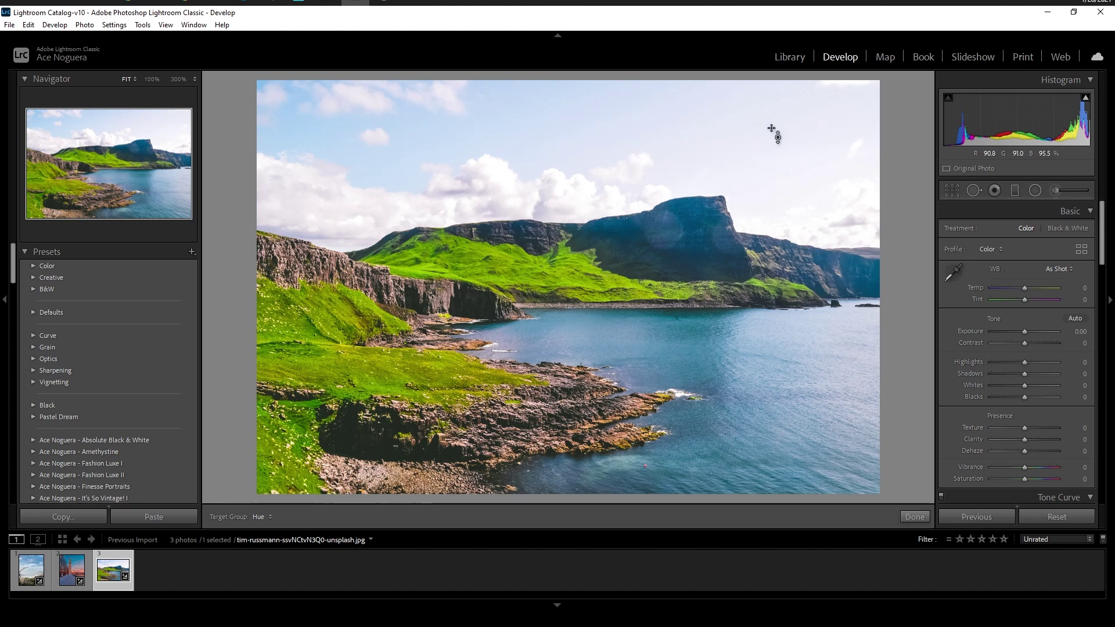
pyautogui.click(1012, 192)
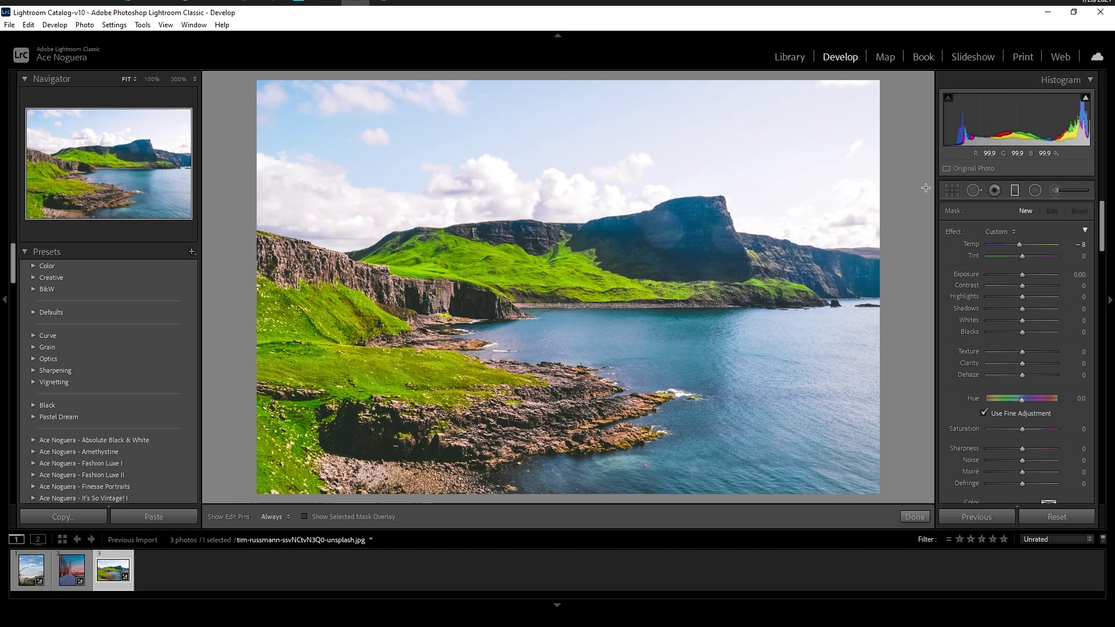
# - Drag a graduated filter from the sky's top edge to the clifftops, checking coverage with the mask overlay
pyautogui.moveTo(572, 86); pyautogui.dragTo(570, 295)
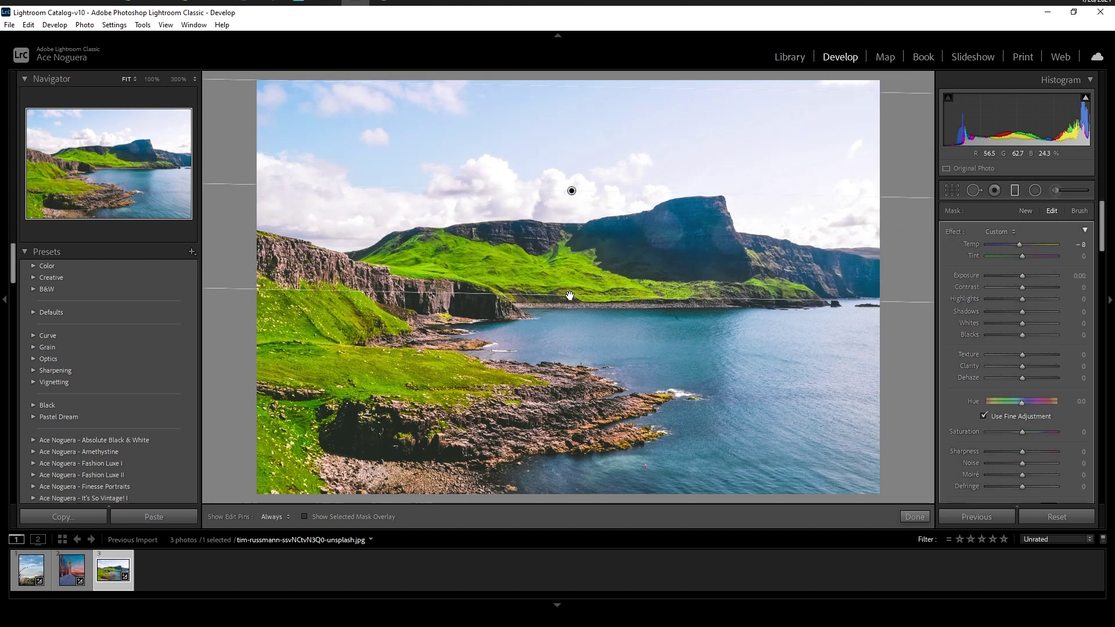
pyautogui.click(304, 517)
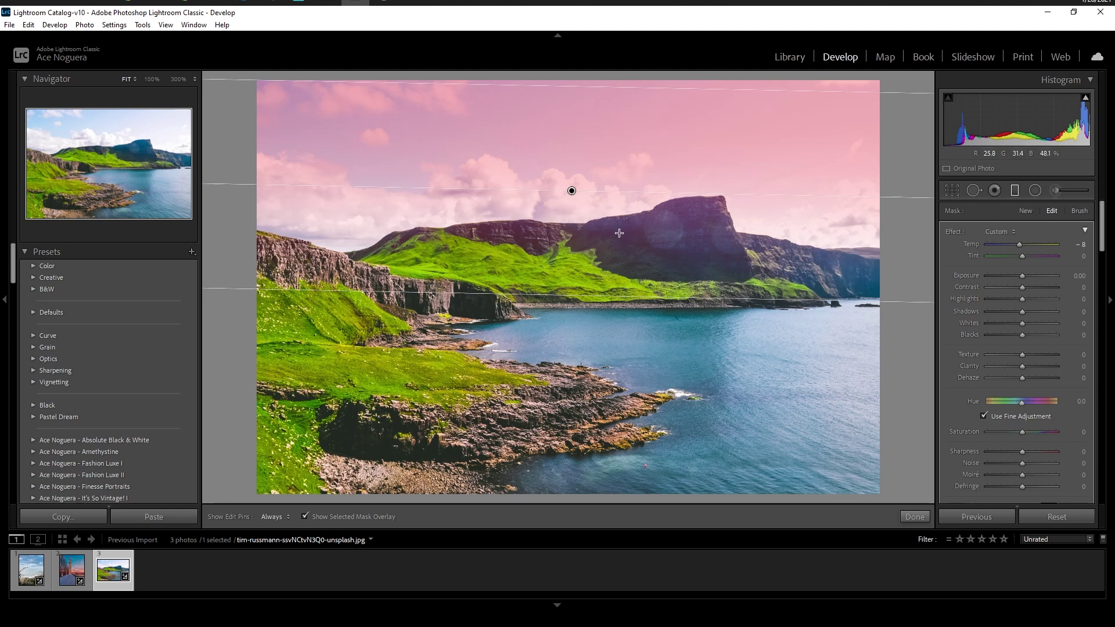
pyautogui.click(308, 514)
pyautogui.click(307, 514)
pyautogui.click(306, 516)
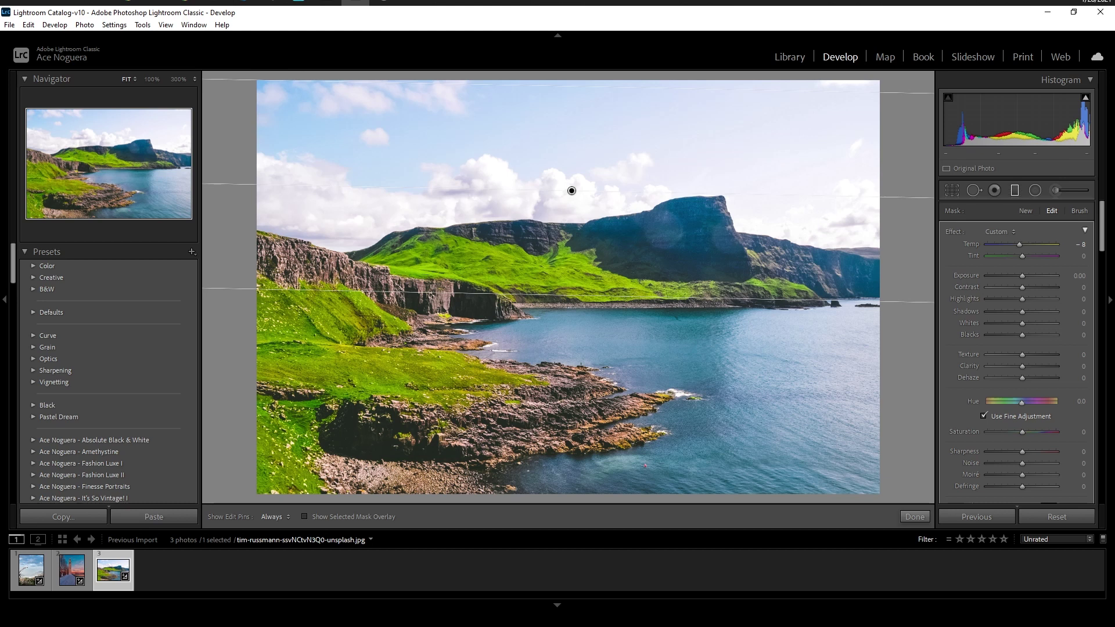
# - Give the sky filter Highlights -100, Exposure -0.50 and Saturation 26
pyautogui.click(1008, 301)
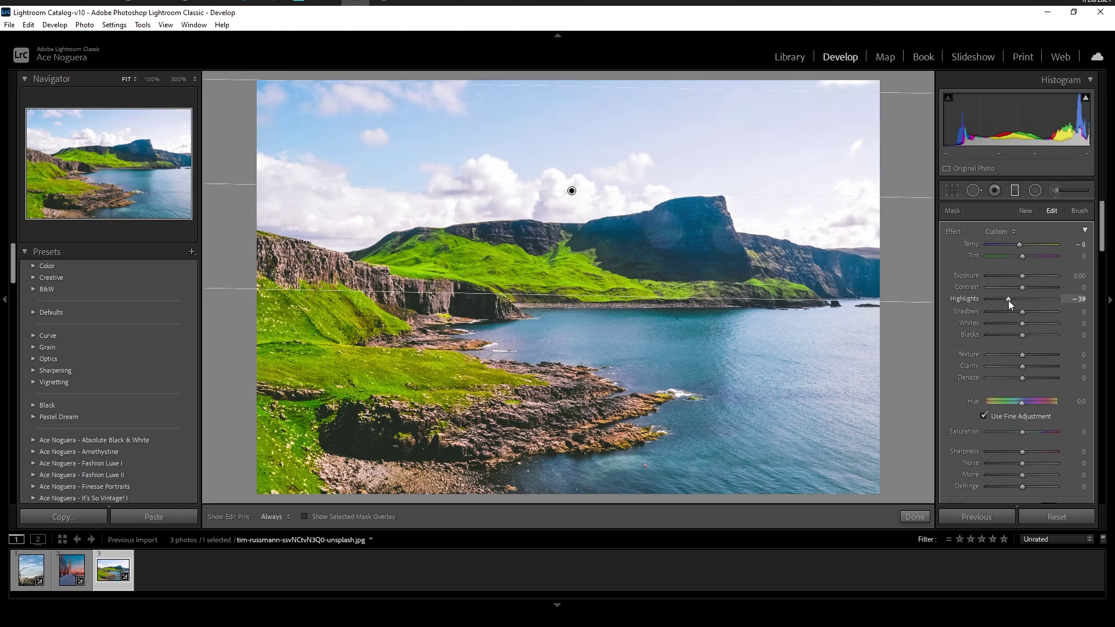
pyautogui.moveTo(1006, 301); pyautogui.dragTo(985, 299)
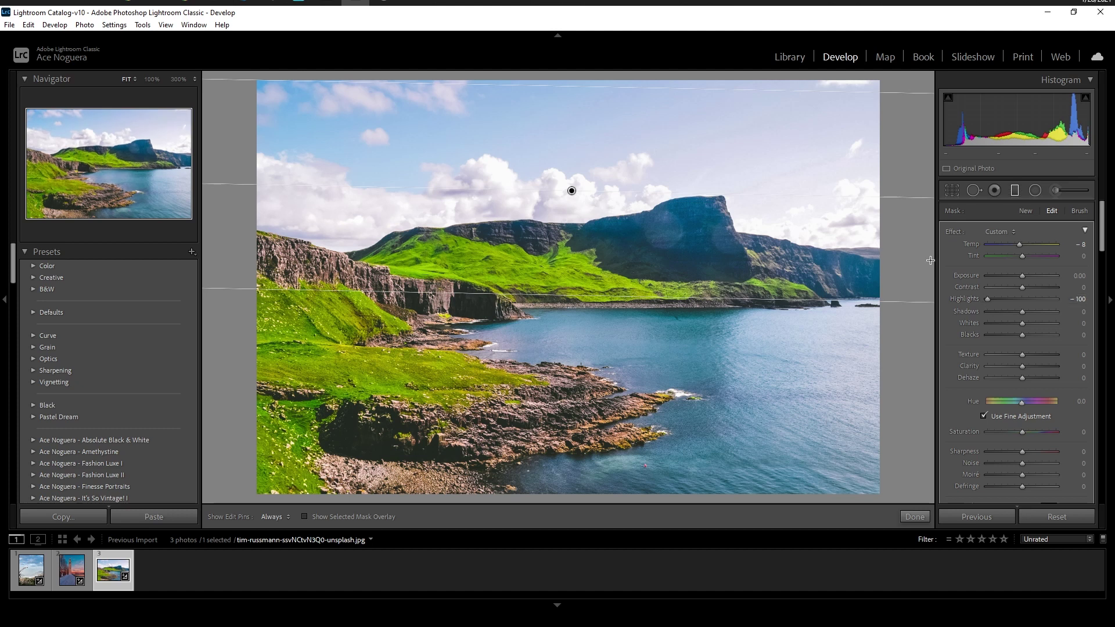
pyautogui.moveTo(1026, 277); pyautogui.dragTo(1021, 275)
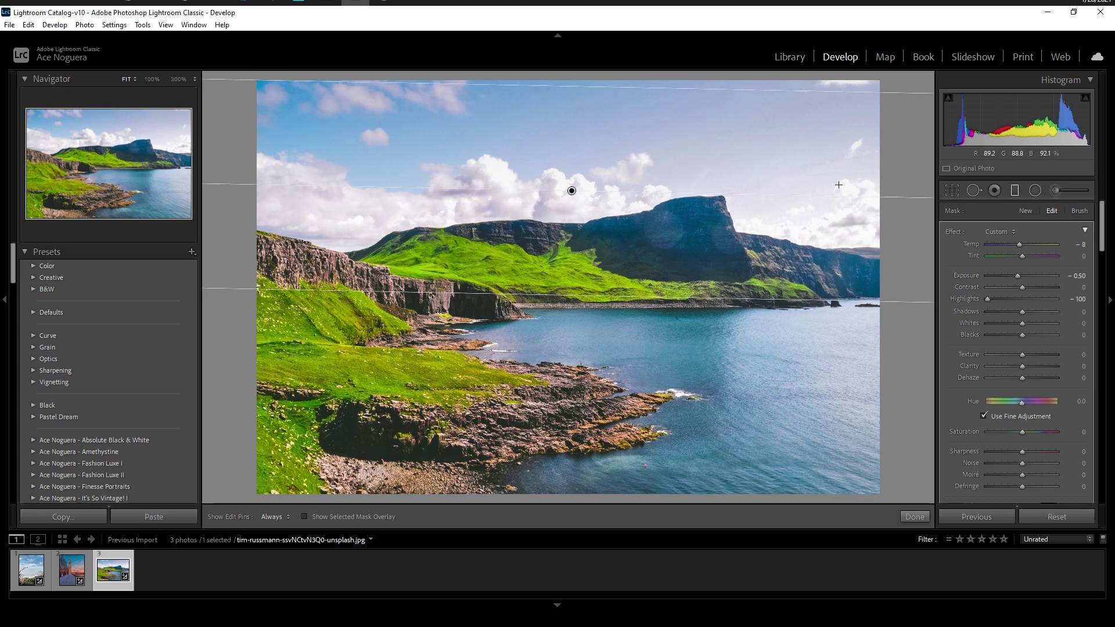
pyautogui.scroll(-3, 983, 418)
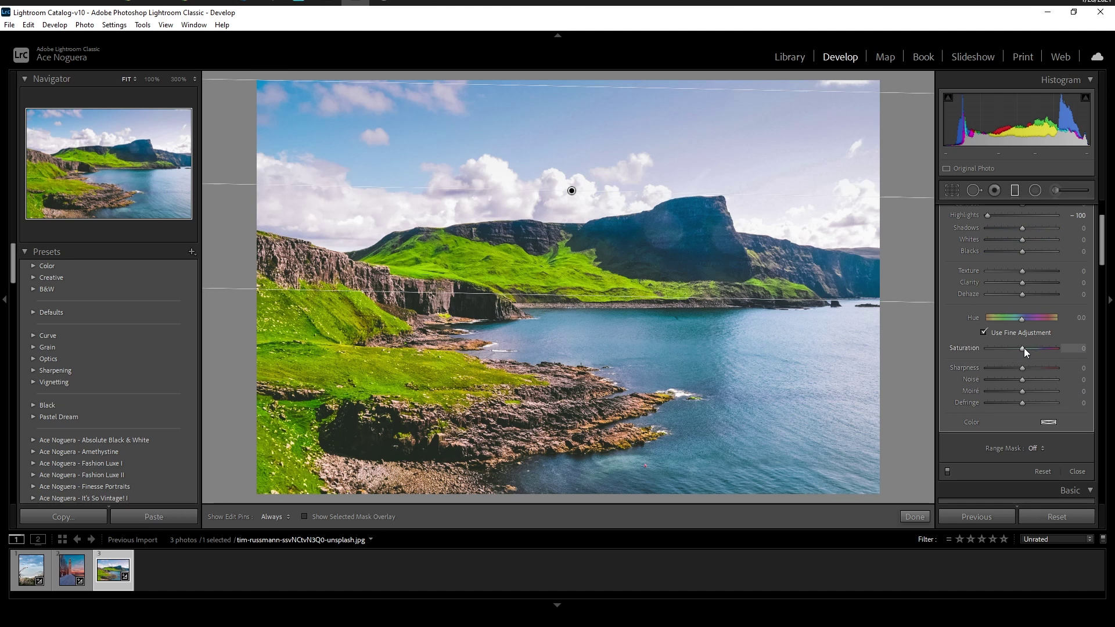
pyautogui.moveTo(1021, 348); pyautogui.dragTo(1030, 350)
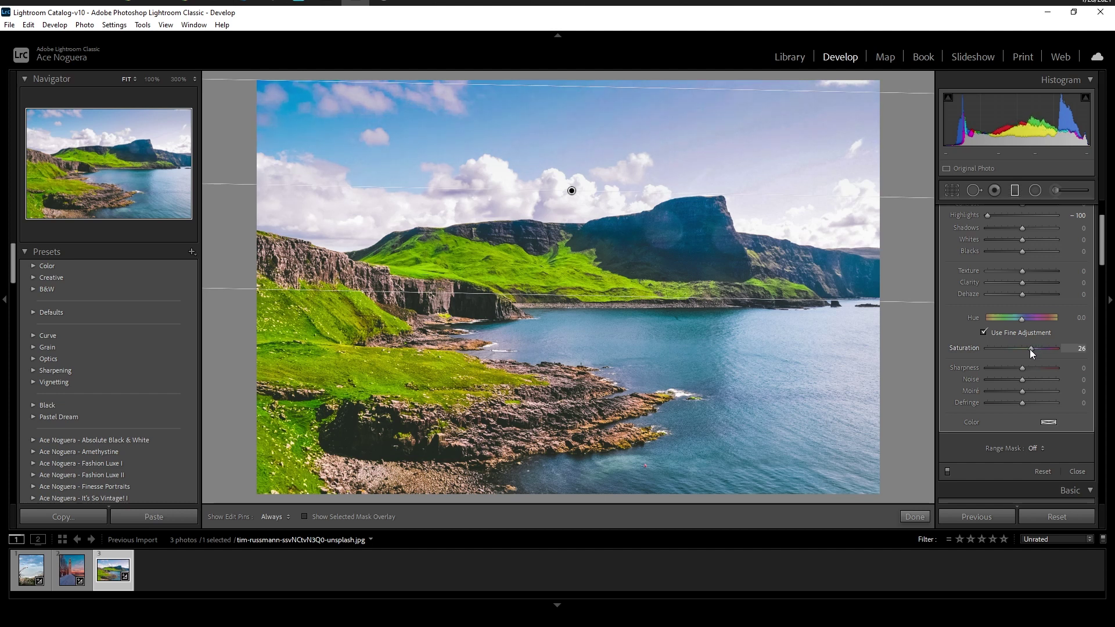
pyautogui.scroll(3, 978, 364)
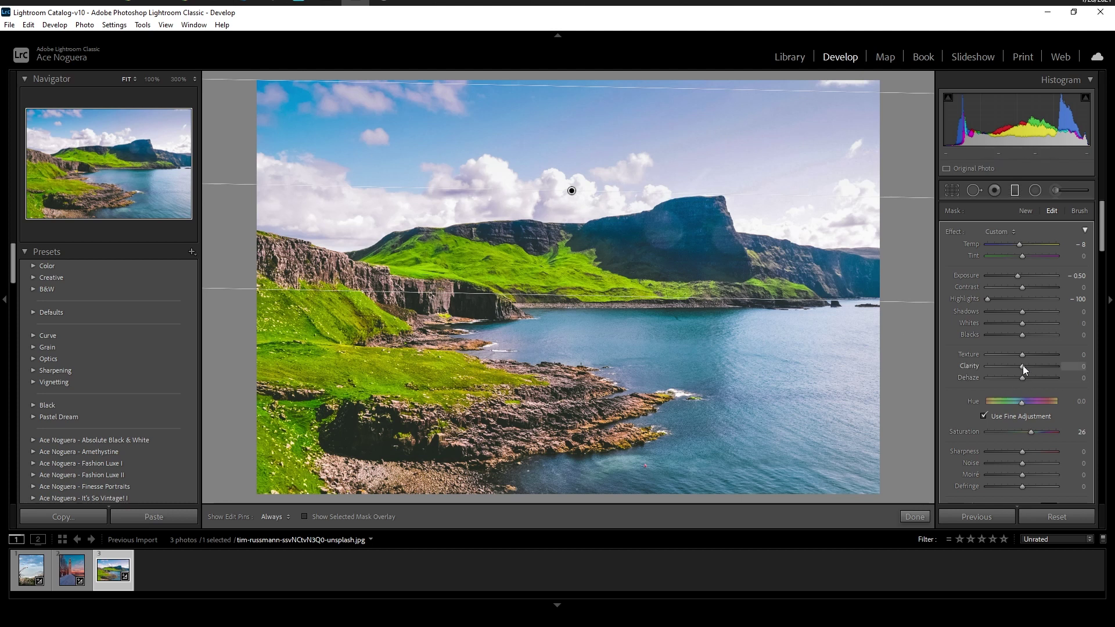
# - Give the sea-cliff sky filter a Clarity of 8 and finish editing it
pyautogui.moveTo(1023, 366); pyautogui.dragTo(1059, 372)
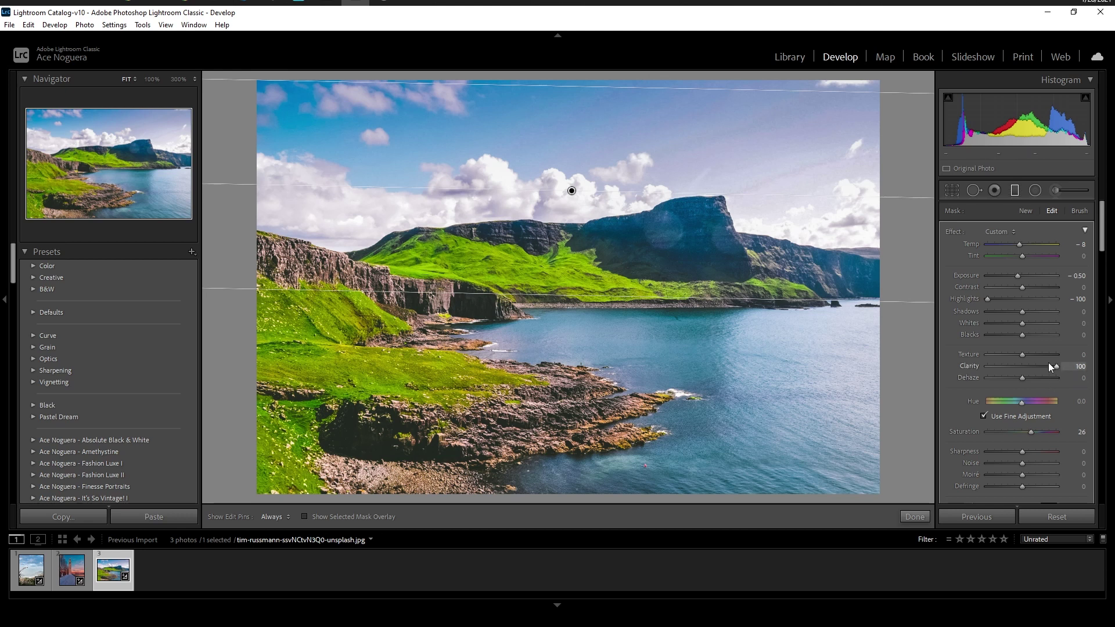
pyautogui.moveTo(1052, 366); pyautogui.dragTo(1022, 361)
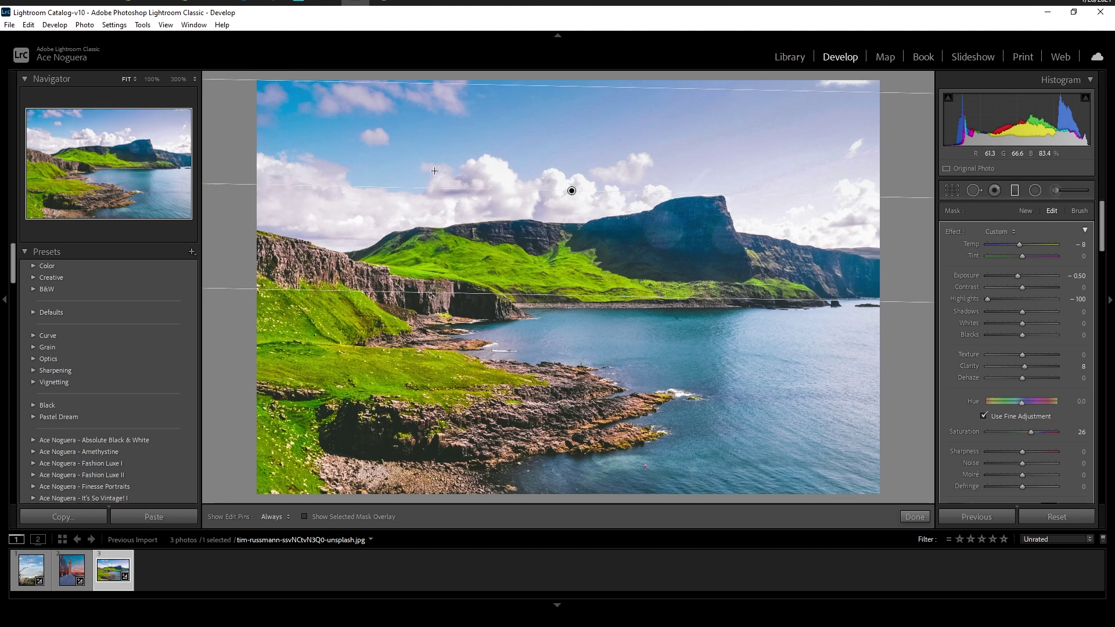
pyautogui.click(910, 521)
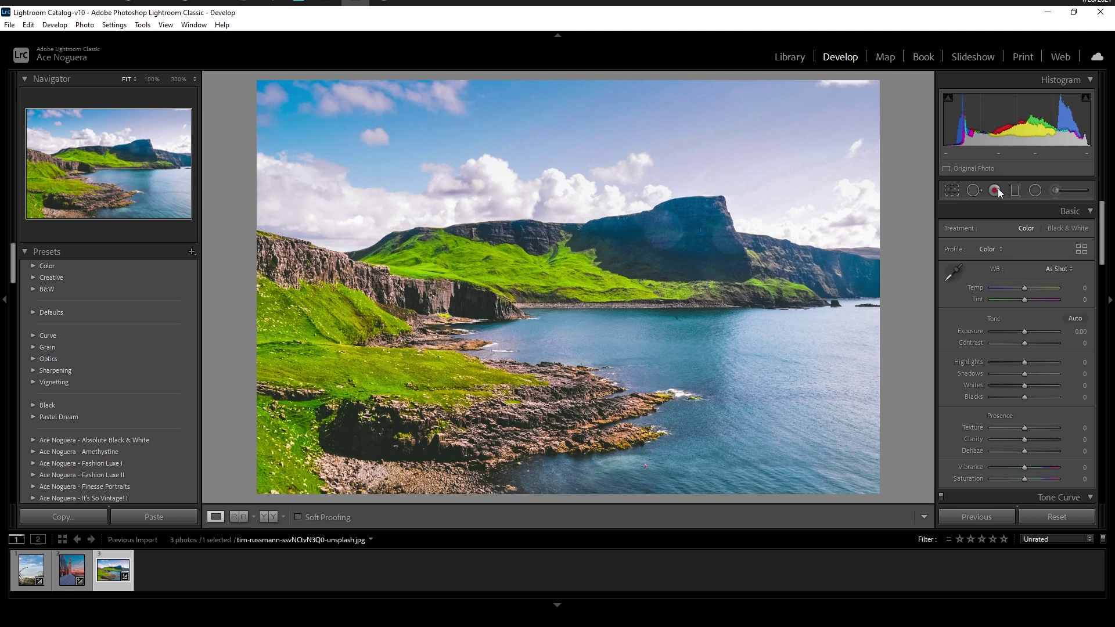
# - Draw a second graduated filter from the photo's bottom edge up to the far shoreline, checking its mask
pyautogui.click(1016, 191)
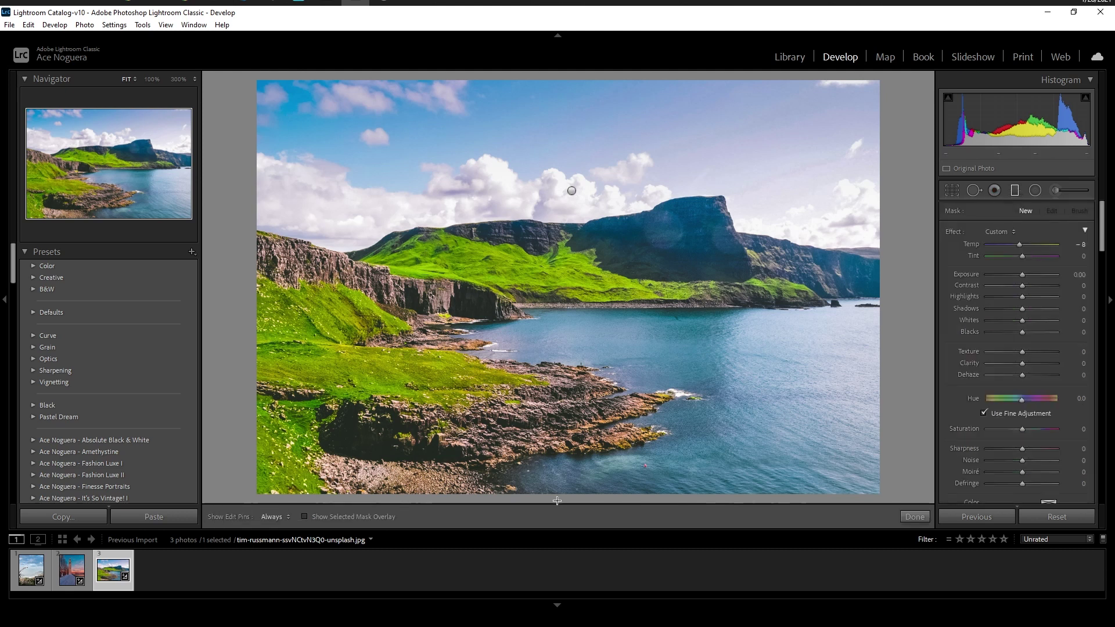
pyautogui.moveTo(555, 498); pyautogui.dragTo(556, 196)
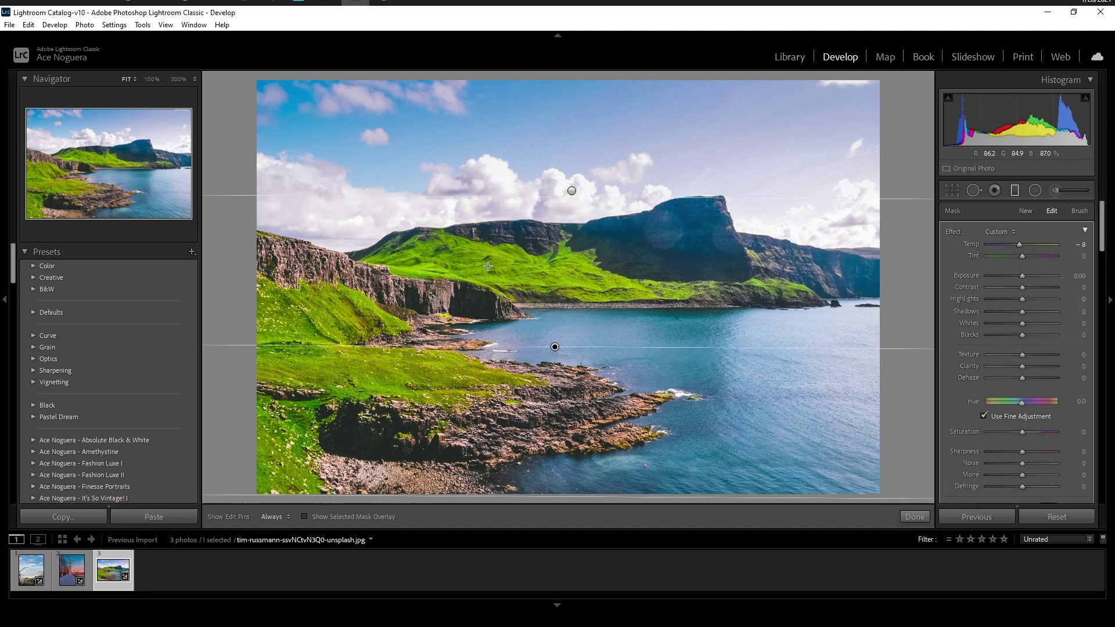
pyautogui.click(315, 518)
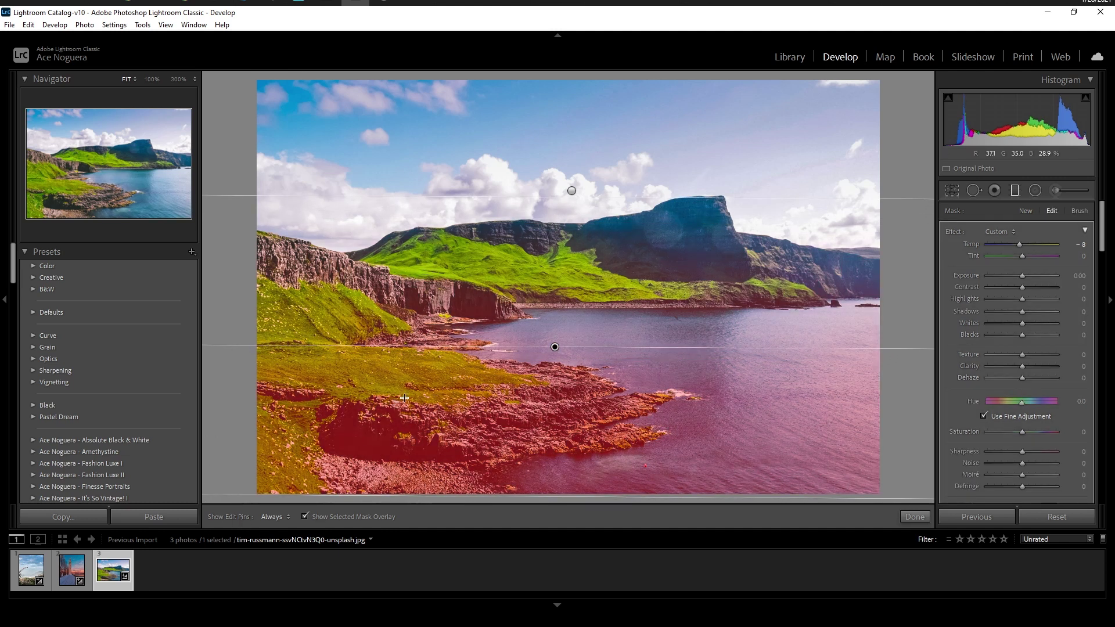
pyautogui.moveTo(555, 347); pyautogui.dragTo(550, 310)
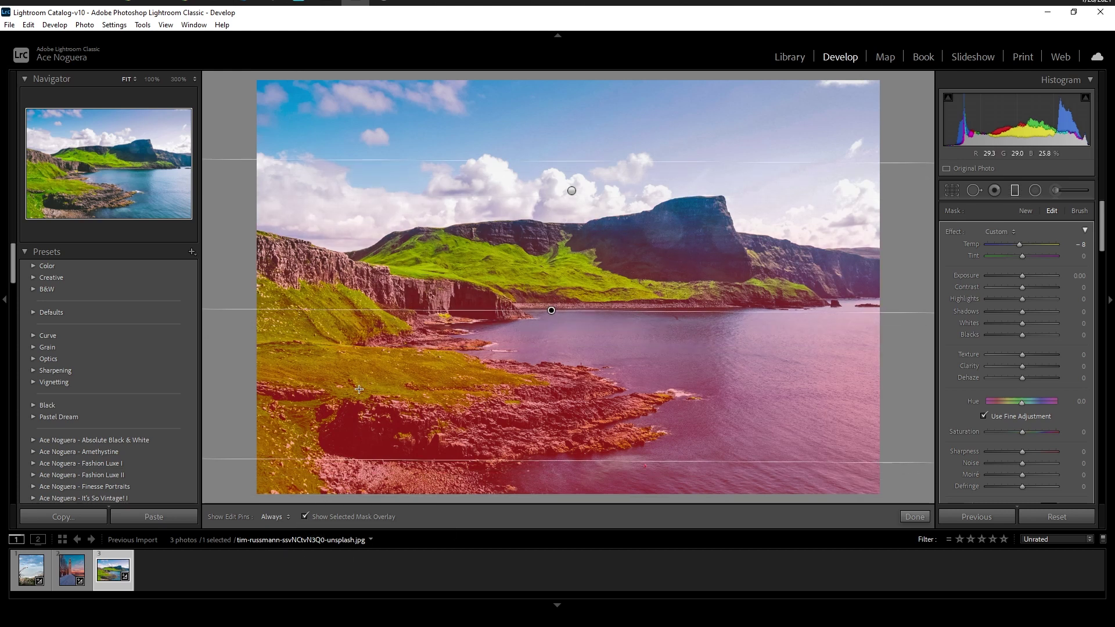
pyautogui.click(322, 517)
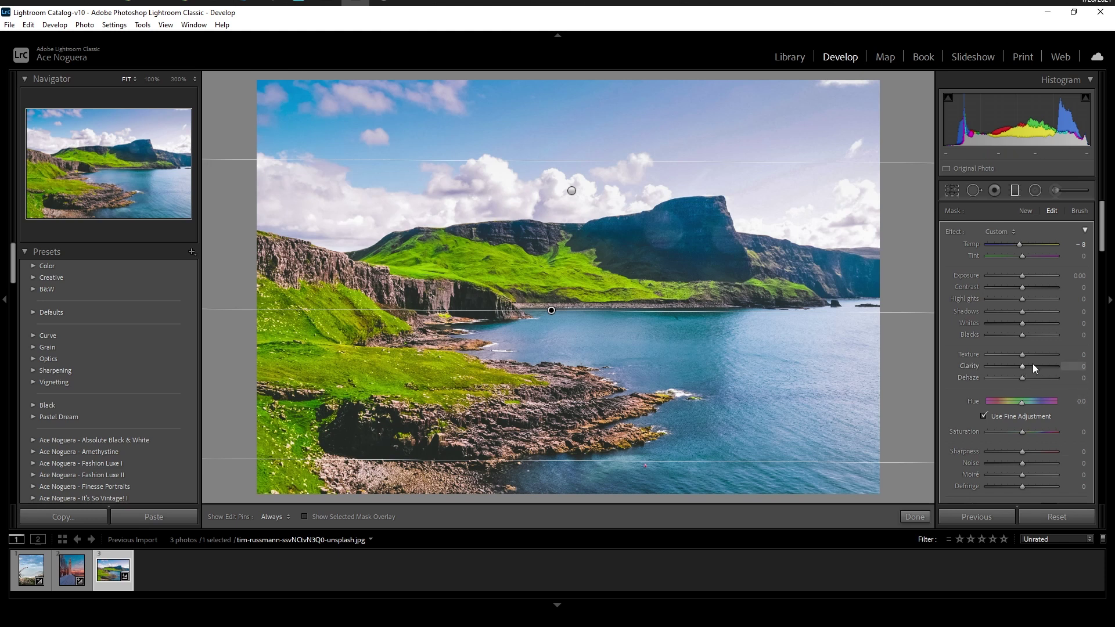
# - Set the foreground filter's Clarity to 53, comparing briefly against 0
pyautogui.moveTo(1033, 364); pyautogui.dragTo(1040, 364)
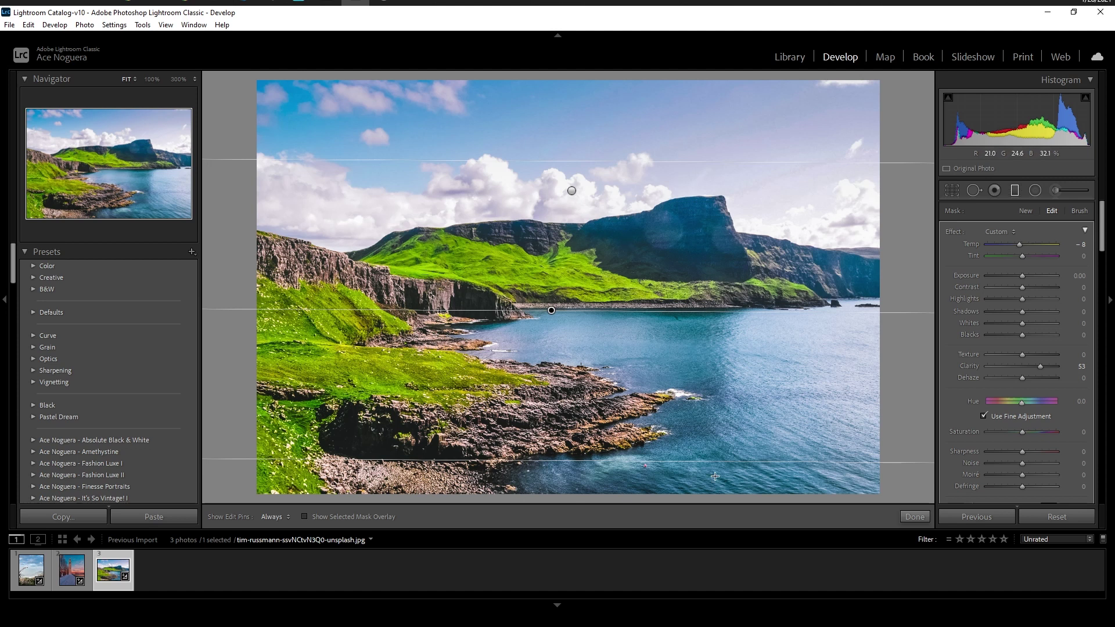
pyautogui.doubleClick(1041, 364)
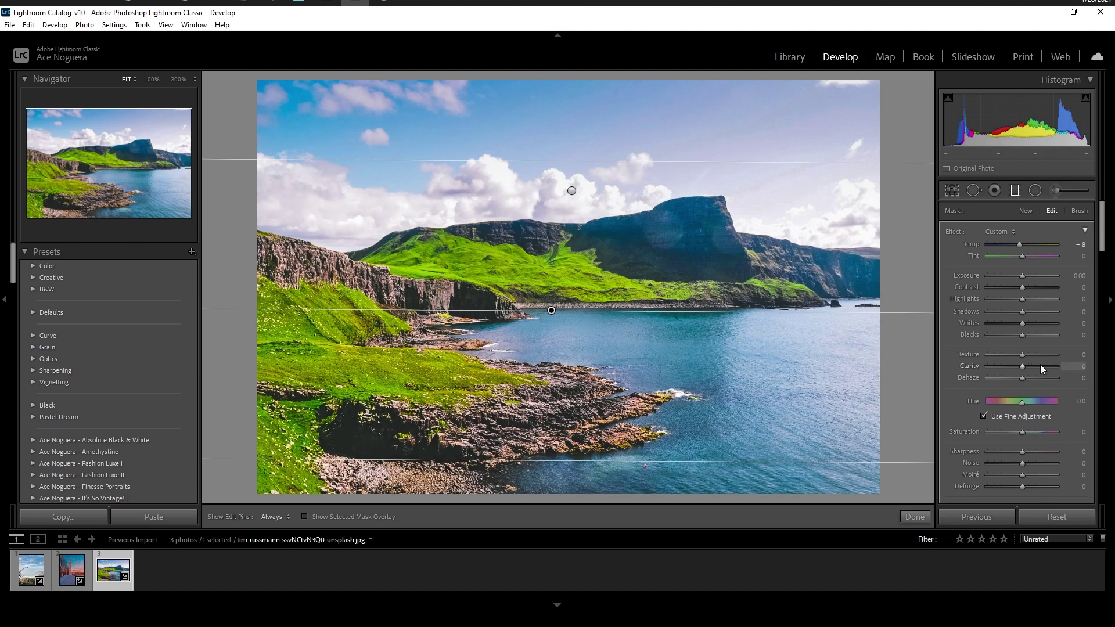
pyautogui.hotkey('ctrl', 'z')
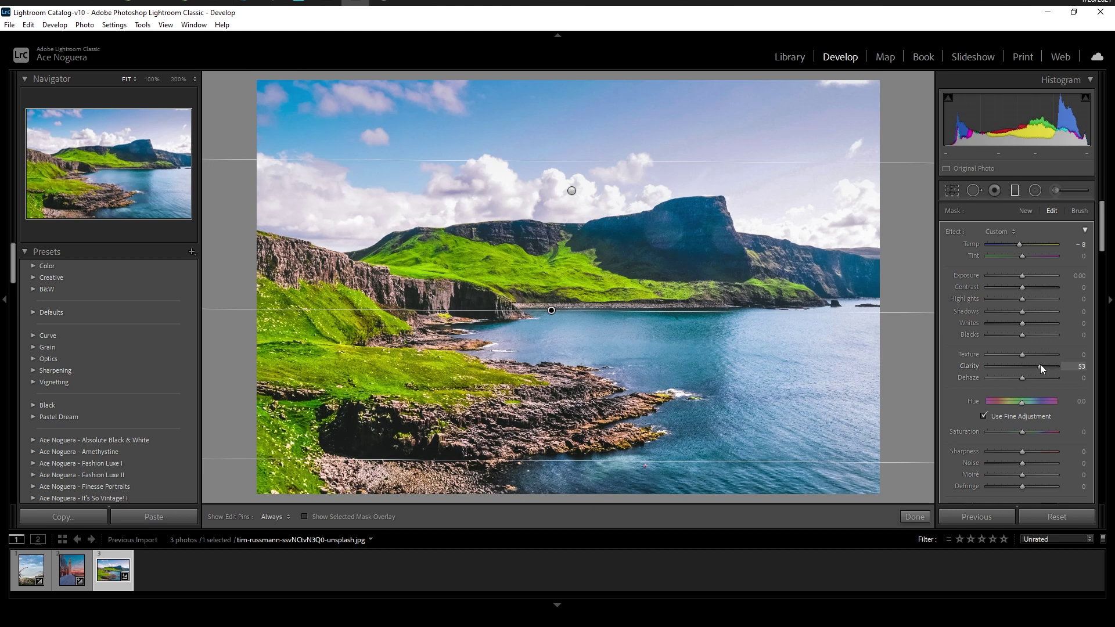